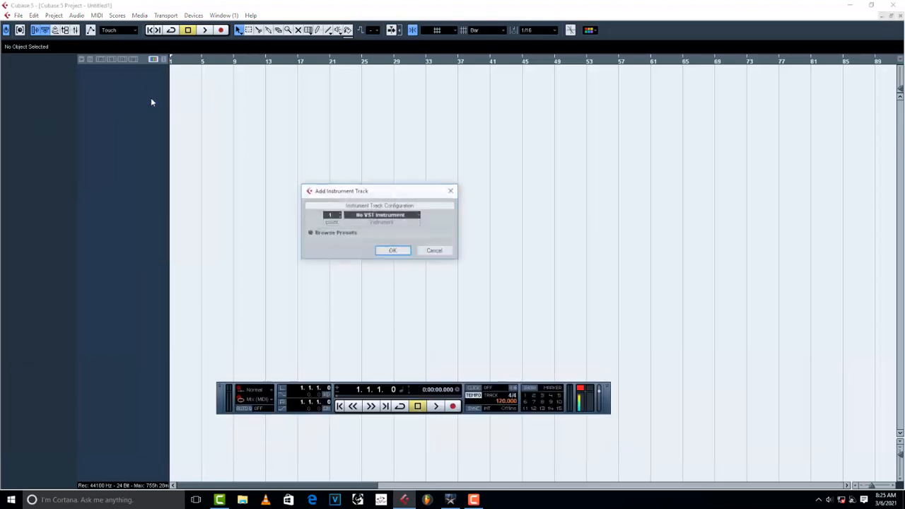
Step: Add one instrument track that uses the MT-PowerDrumKit instrument
{"action": "left_click", "coordinate": [402, 215]}
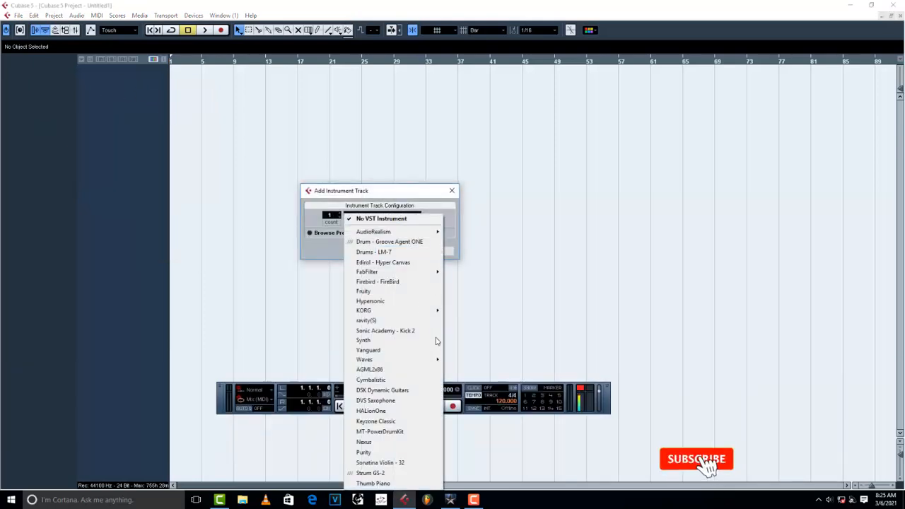
{"action": "left_click", "coordinate": [391, 431]}
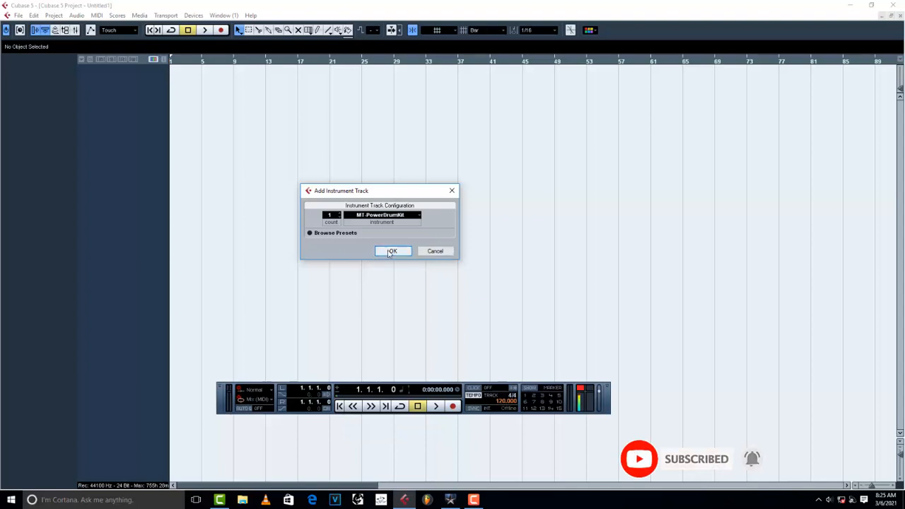
{"action": "left_click", "coordinate": [391, 251]}
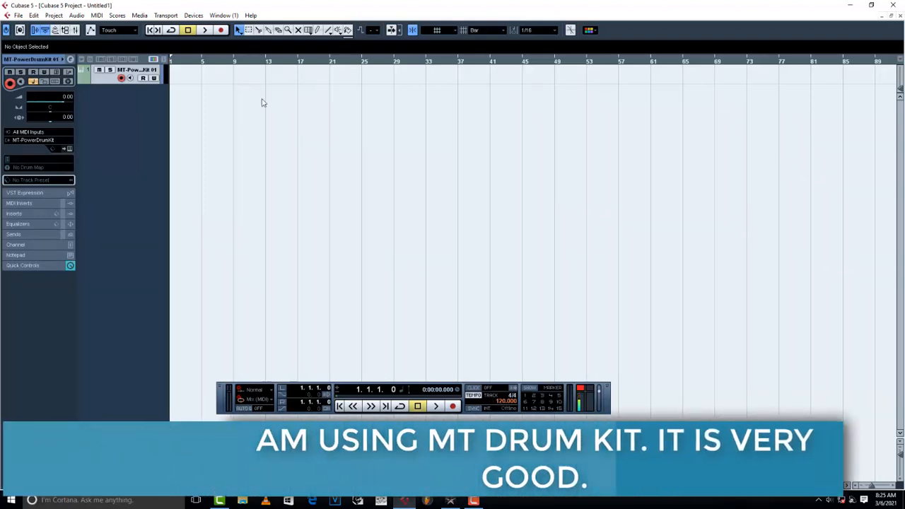
Step: Open the MT-PowerDrumKit window and audition the closed hi-hat shuffle grooves, including Groove 04
{"action": "left_click", "coordinate": [67, 149]}
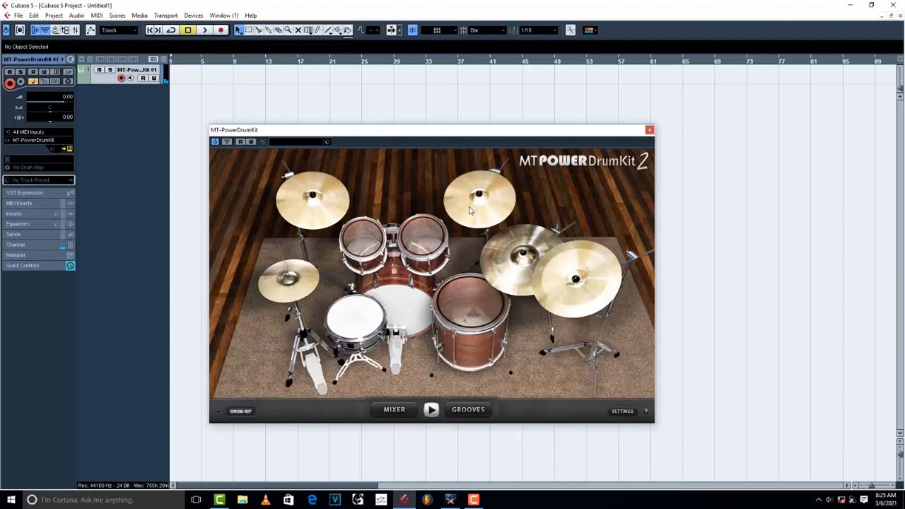
{"action": "left_click", "coordinate": [559, 275]}
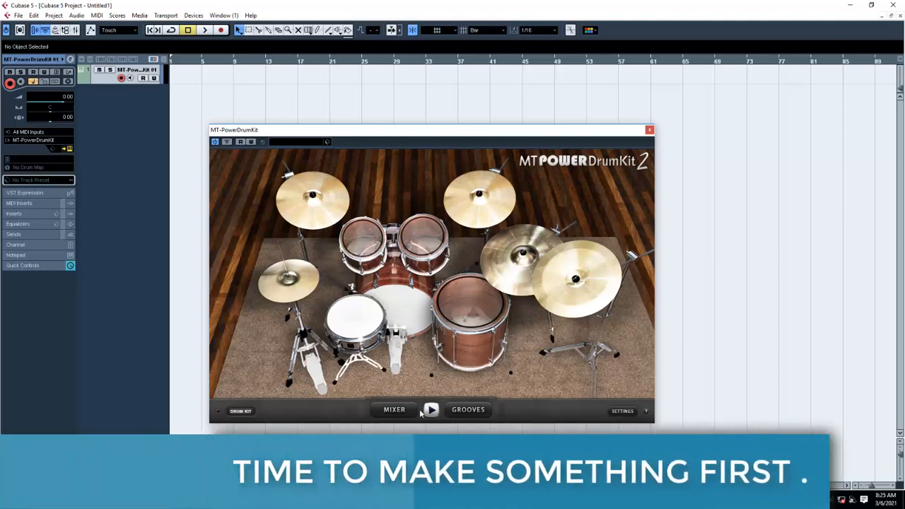
{"action": "left_click", "coordinate": [459, 412]}
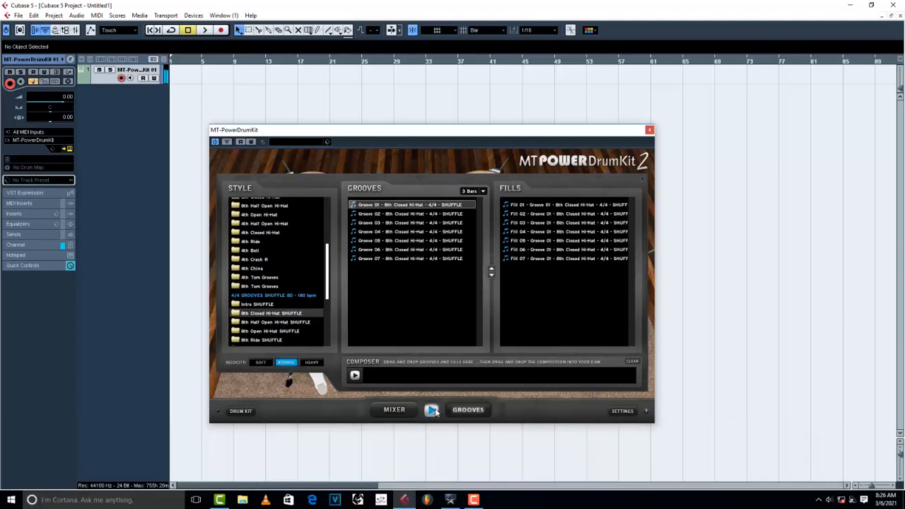
{"action": "left_click", "coordinate": [401, 231]}
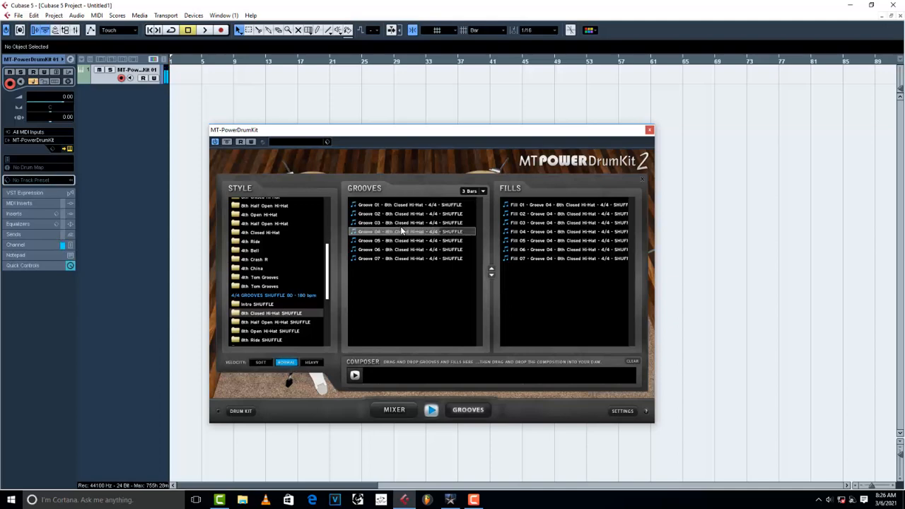
Step: Insert Groove 07 (8th Closed Hi-Hat, 4/4, SHUFFLE) on the drum track and position the part at bar 1
{"action": "left_click", "coordinate": [423, 258]}
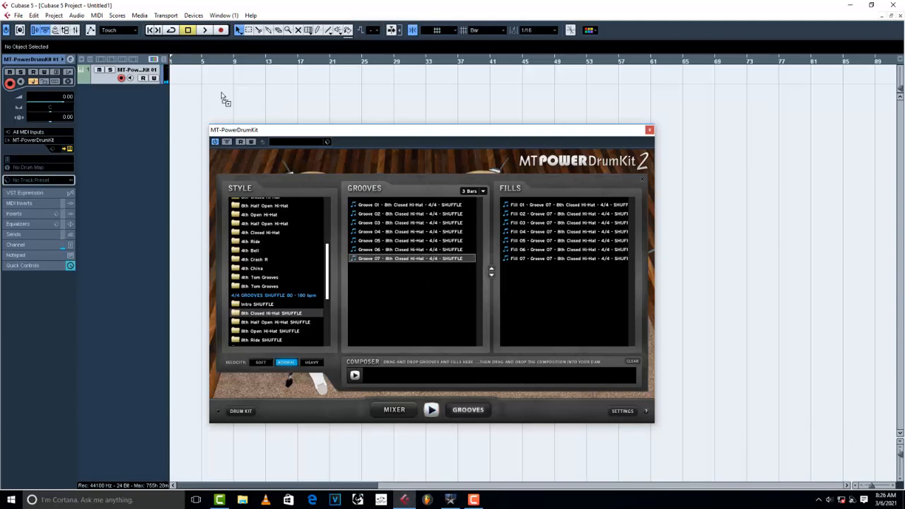
{"action": "left_click_drag", "start_coordinate": [202, 86], "coordinate": [202, 84]}
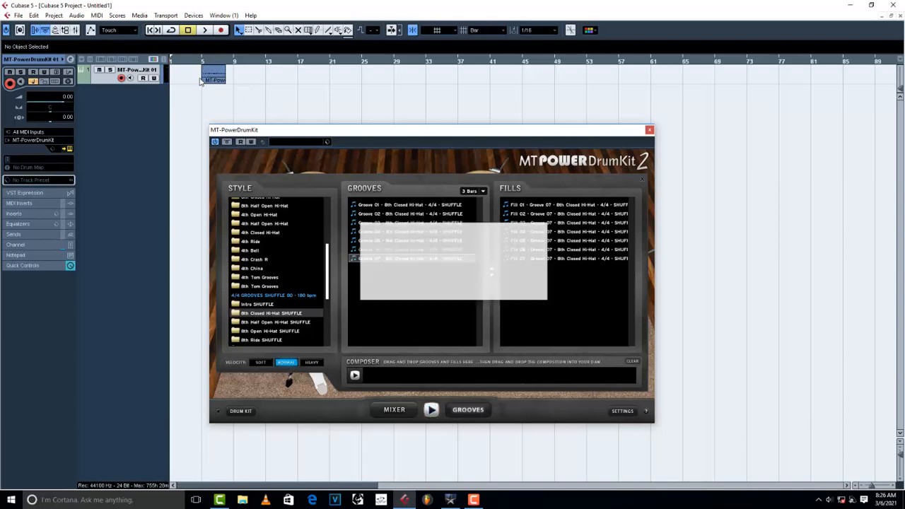
{"action": "left_click", "coordinate": [649, 130]}
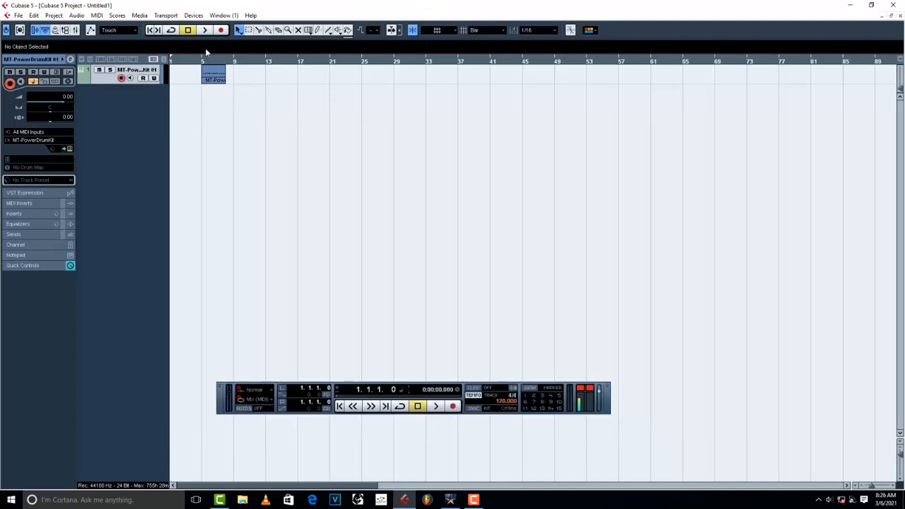
{"action": "left_click_drag", "start_coordinate": [221, 74], "coordinate": [190, 75]}
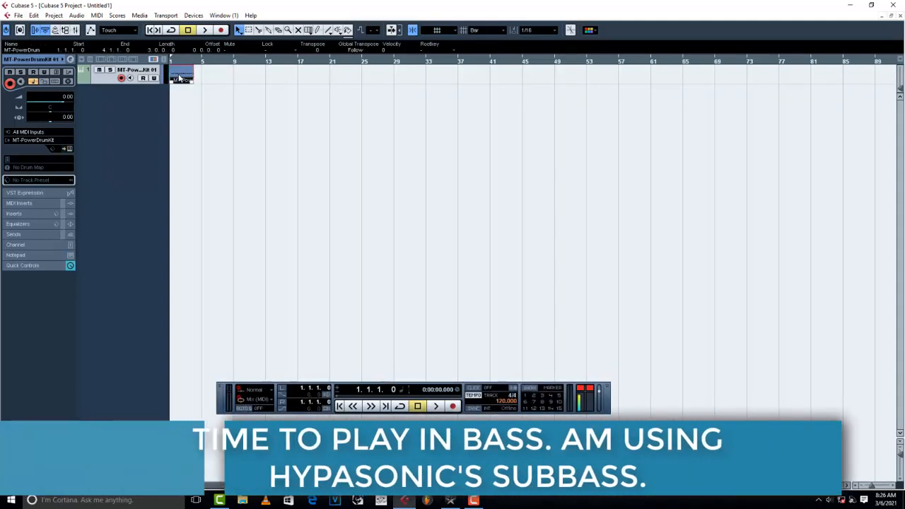
Step: Duplicate the drum part end to end until it reaches bar 46 and play back the track
{"action": "key", "text": "ctrl+d"}
{"action": "key", "text": "ctrl+d"}
{"action": "key", "text": "ctrl+d"}
{"action": "key", "text": "ctrl+d"}
{"action": "key", "text": "ctrl+d"}
{"action": "key", "text": "ctrl+d"}
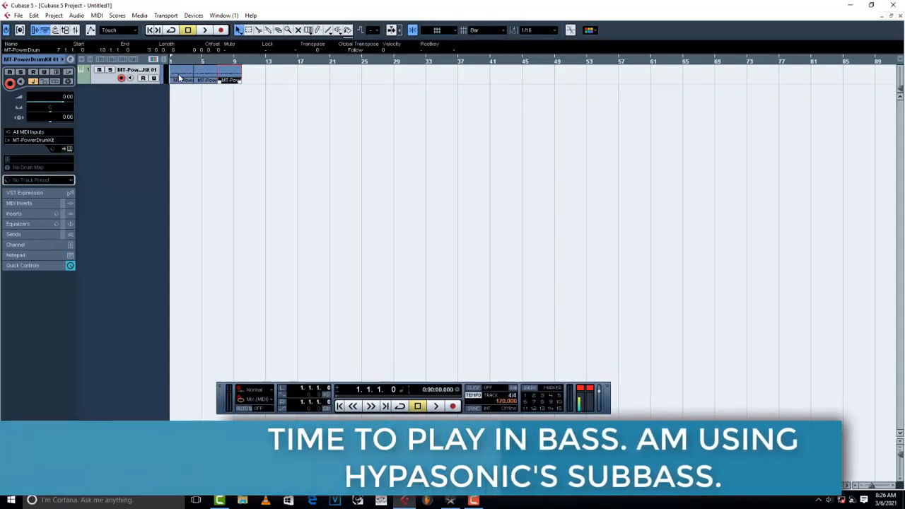
{"action": "key", "text": "ctrl+d"}
{"action": "key", "text": "ctrl+d"}
{"action": "key", "text": "ctrl+d"}
{"action": "key", "text": "ctrl+d"}
{"action": "key", "text": "ctrl+d"}
{"action": "key", "text": "ctrl+d"}
{"action": "key", "text": "ctrl+d"}
{"action": "key", "text": "ctrl+d"}
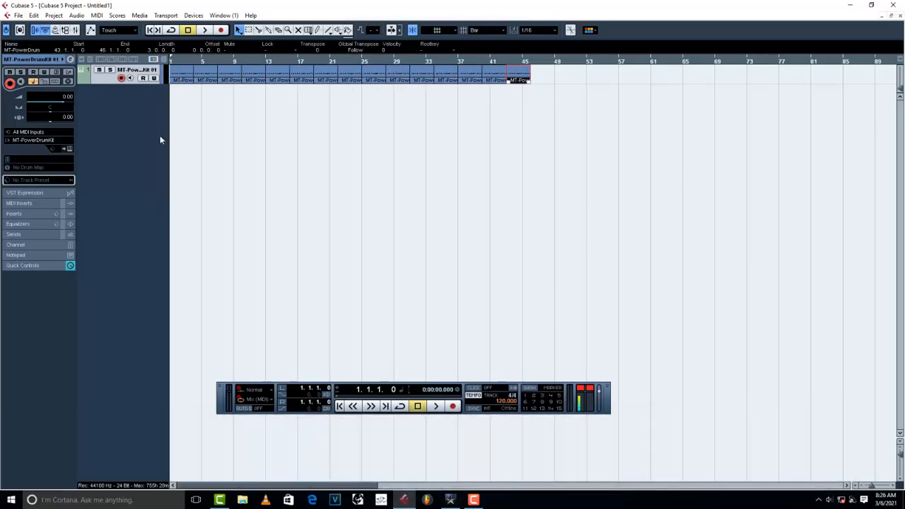
{"action": "key", "text": "space"}
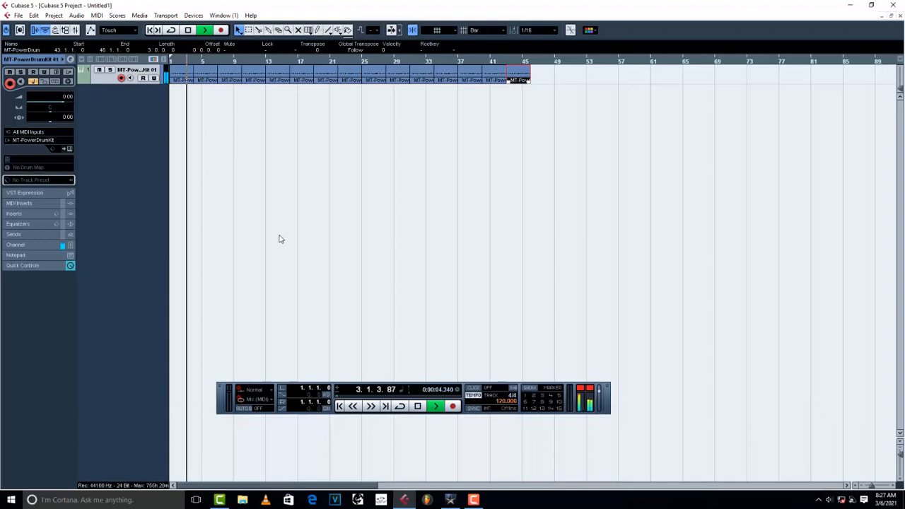
{"action": "key", "text": "space"}
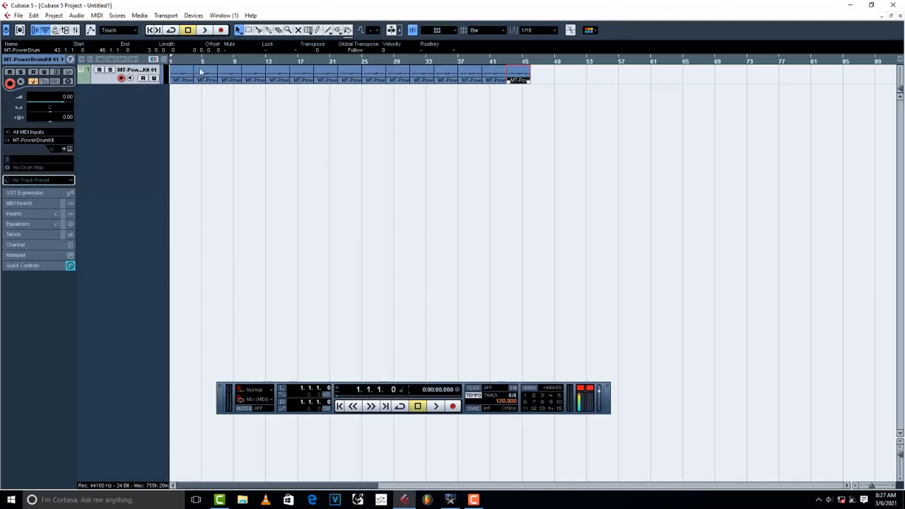
Step: Add a second instrument track that uses the Hypersonic instrument
{"action": "right_click", "coordinate": [118, 129]}
{"action": "left_click", "coordinate": [144, 134]}
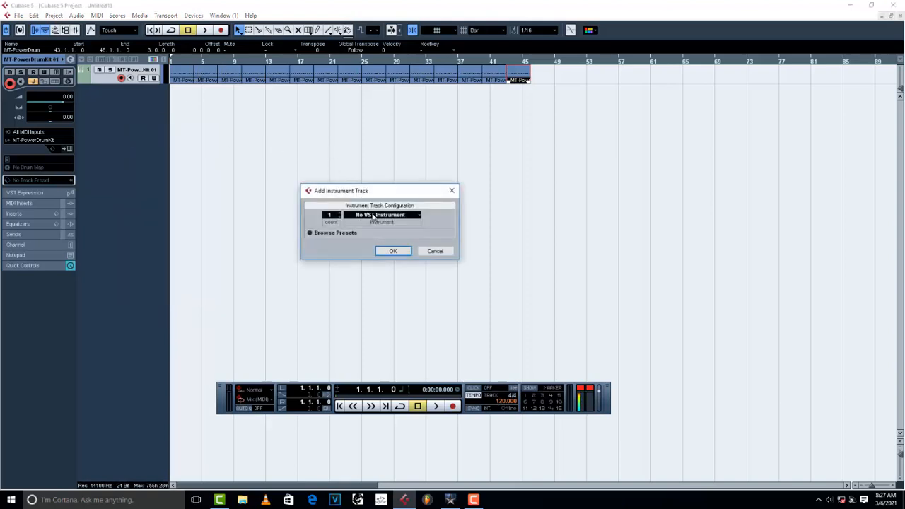
{"action": "left_click", "coordinate": [372, 216]}
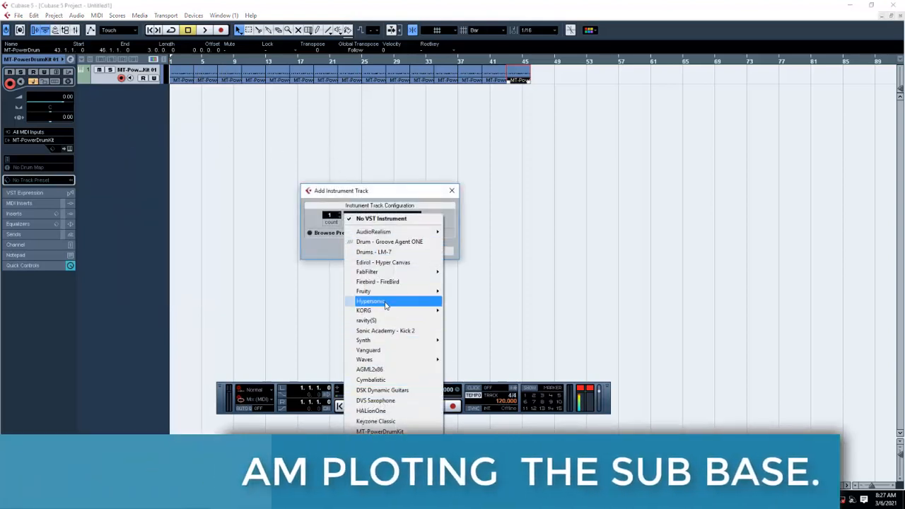
{"action": "left_click", "coordinate": [384, 302]}
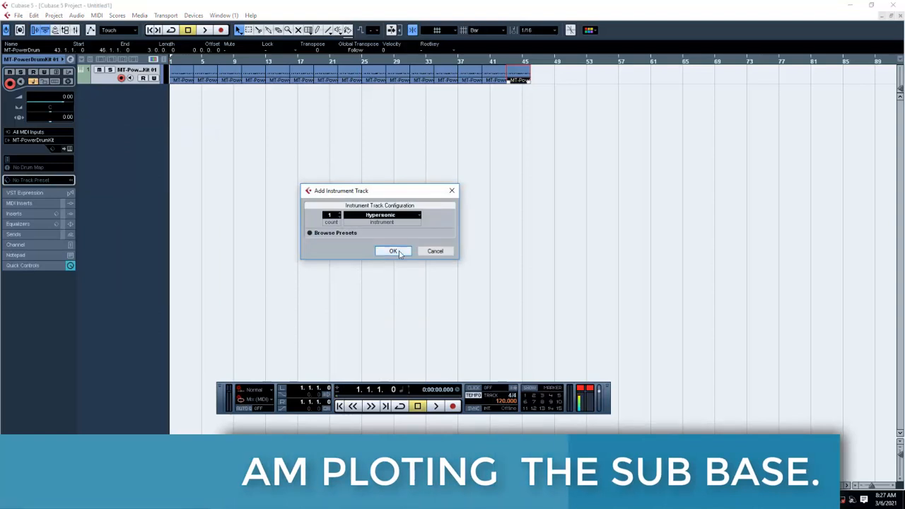
{"action": "left_click", "coordinate": [393, 251]}
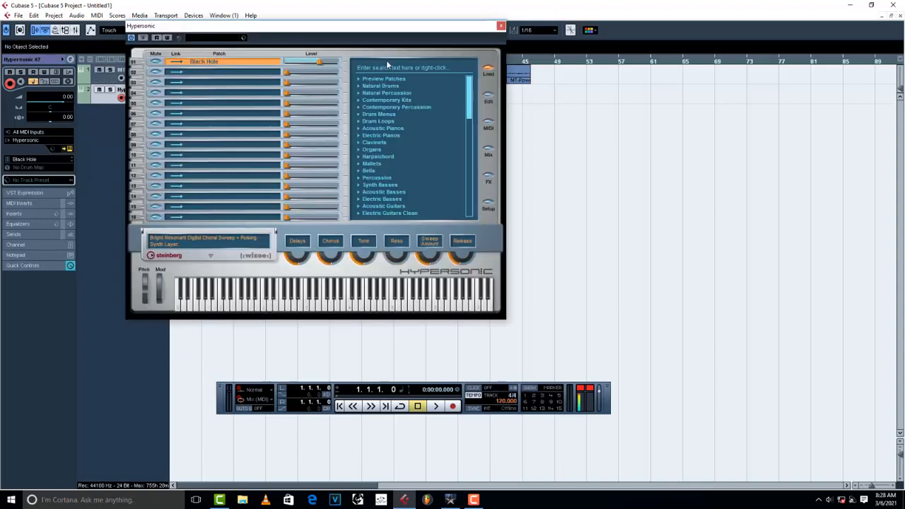
Step: Search Hypersonic's patches for "sub", choose Sub Bass, and close the instrument window
{"action": "left_click", "coordinate": [386, 67]}
{"action": "type", "text": "sub"}
{"action": "key", "text": "Return"}
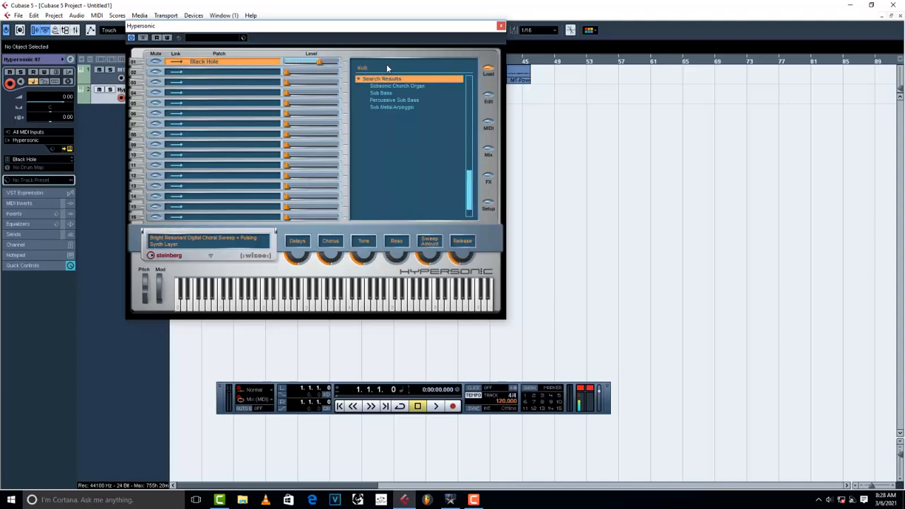
{"action": "left_click", "coordinate": [386, 93]}
{"action": "left_click", "coordinate": [500, 26]}
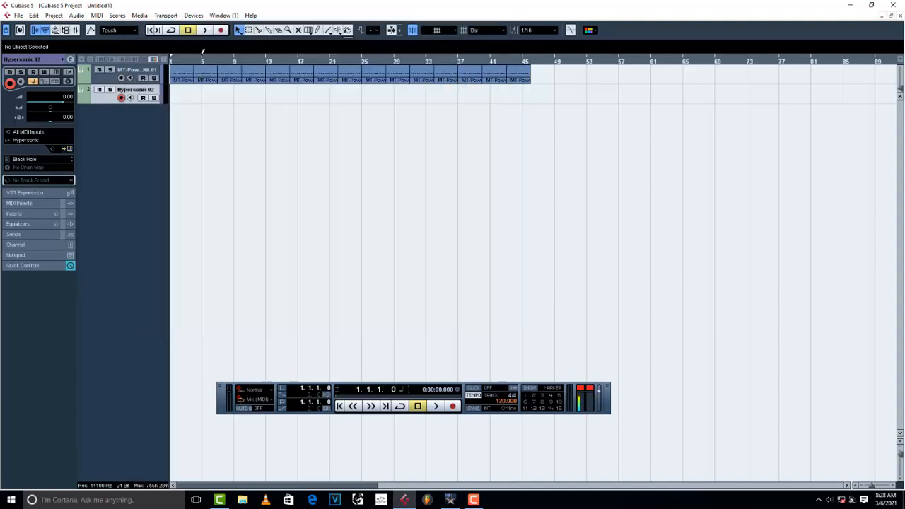
Step: Draw an empty part on the Hypersonic track from bar 1 to bar 27 and open it in the Key Editor
{"action": "left_click", "coordinate": [317, 30]}
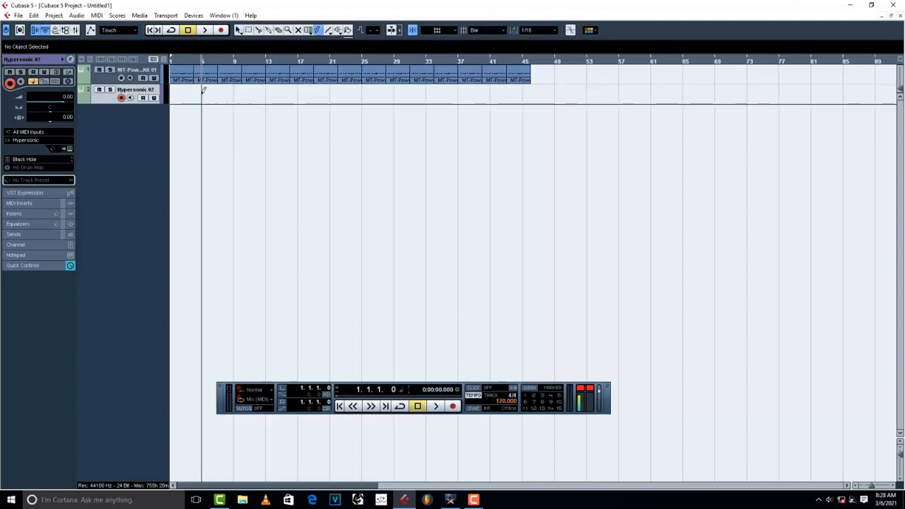
{"action": "left_click_drag", "start_coordinate": [174, 94], "coordinate": [377, 91]}
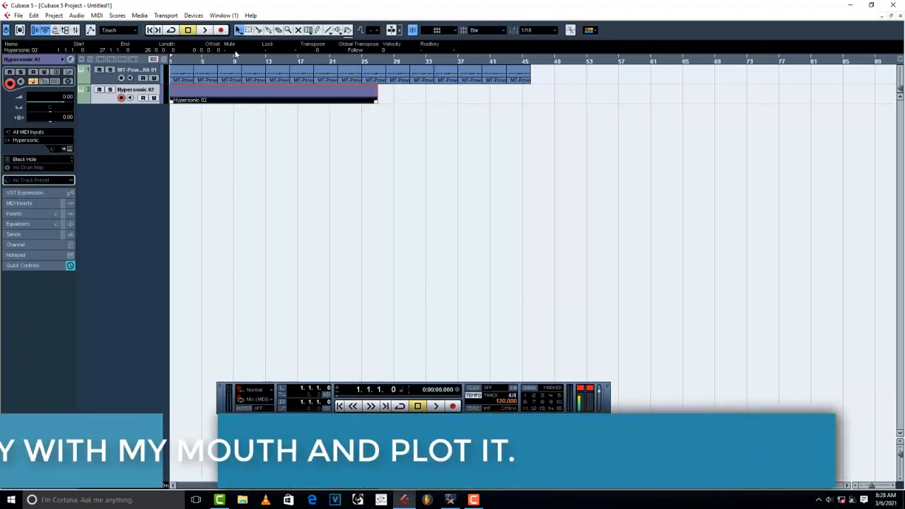
{"action": "double_click", "coordinate": [222, 89]}
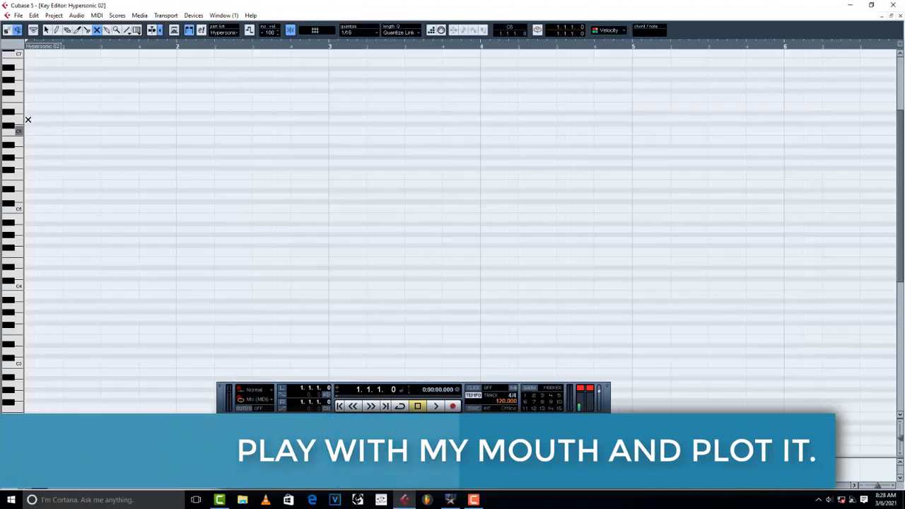
Step: Draw a C#5 note about three sixteenths long and move it to the very start of bar 1
{"action": "key", "text": "8"}
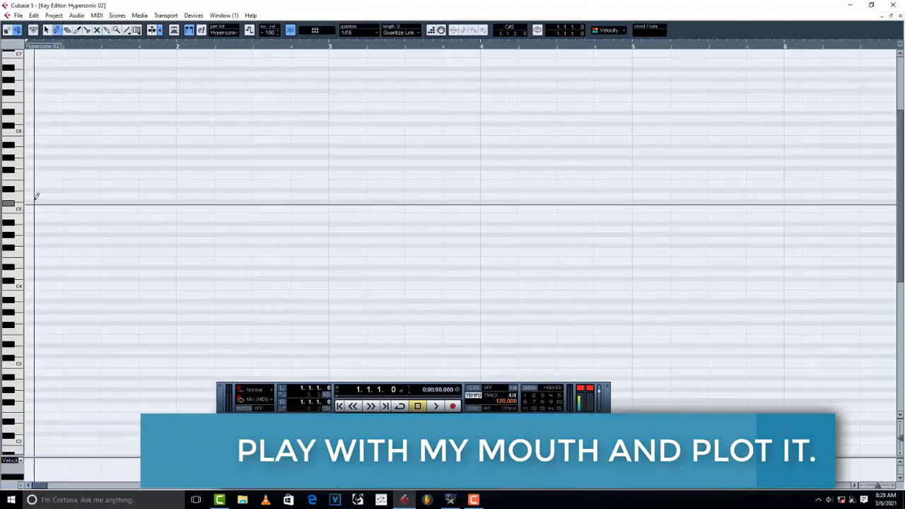
{"action": "left_click_drag", "start_coordinate": [34, 202], "coordinate": [63, 202]}
{"action": "left_click", "coordinate": [46, 30]}
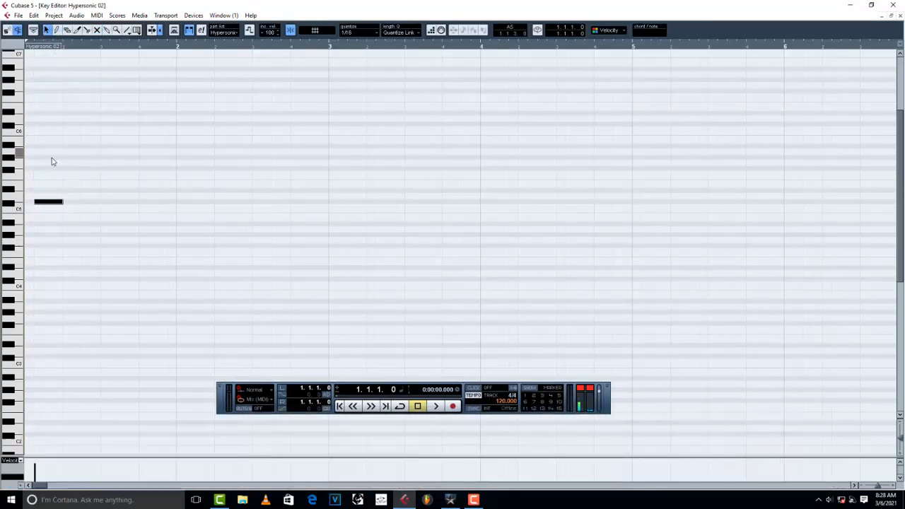
{"action": "left_click_drag", "start_coordinate": [54, 204], "coordinate": [40, 207]}
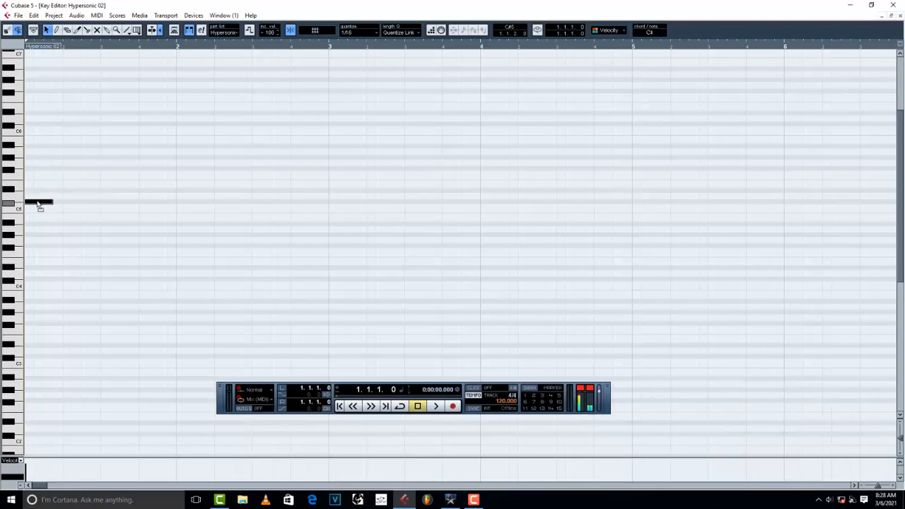
Step: Lower the bass note to B2 and play it back with the drums
{"action": "key", "text": "Down"}
{"action": "key", "text": "Down"}
{"action": "key", "text": "Down"}
{"action": "key", "text": "Down"}
{"action": "key", "text": "Down"}
{"action": "key", "text": "Down"}
{"action": "key", "text": "Down"}
{"action": "key", "text": "Down"}
{"action": "key", "text": "Down"}
{"action": "key", "text": "Down"}
{"action": "key", "text": "Down"}
{"action": "key", "text": "Down"}
{"action": "key", "text": "Down"}
{"action": "key", "text": "Down"}
{"action": "key", "text": "Down"}
{"action": "scroll", "coordinate": [355, 196], "scroll_direction": "down", "scroll_amount": 6}
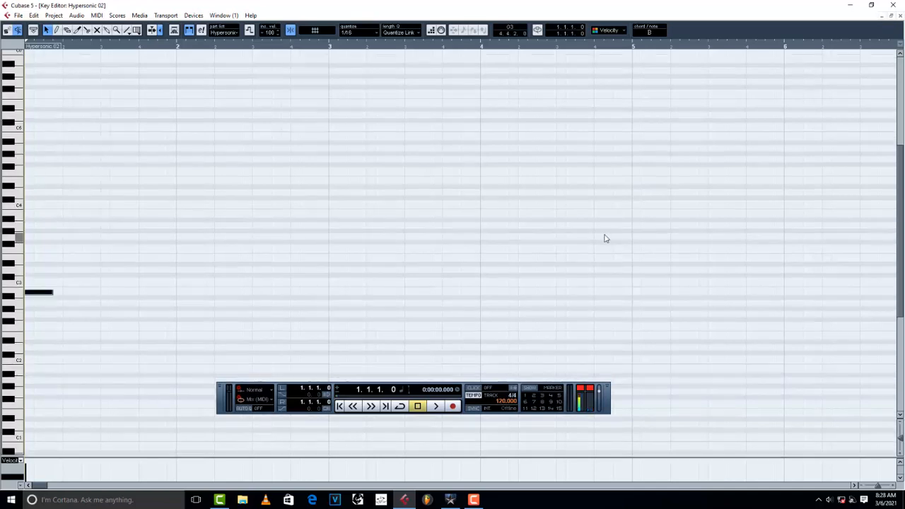
{"action": "key", "text": "space"}
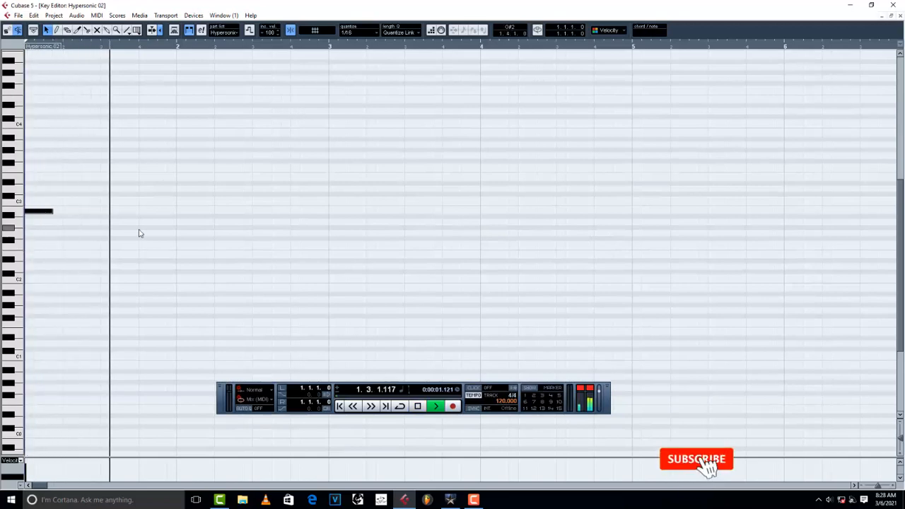
{"action": "key", "text": "space"}
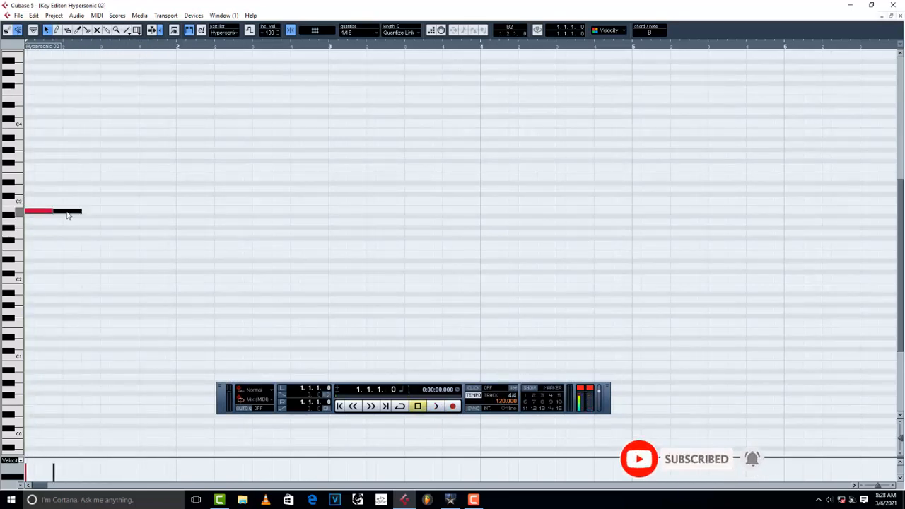
Step: Place a copy of the B2 note at the start of bar 2 and play back the bass line
{"action": "left_click_drag", "start_coordinate": [66, 210], "coordinate": [189, 215]}
{"action": "key", "text": "space"}
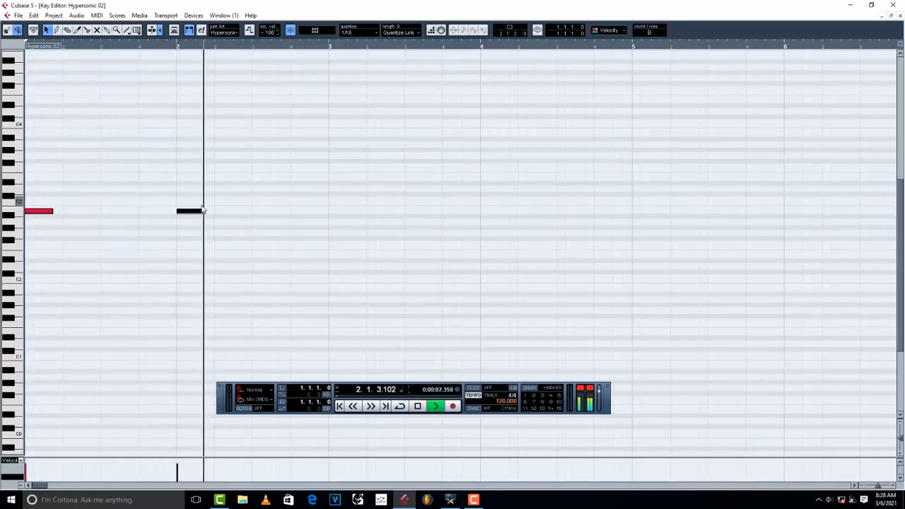
{"action": "key", "text": "space"}
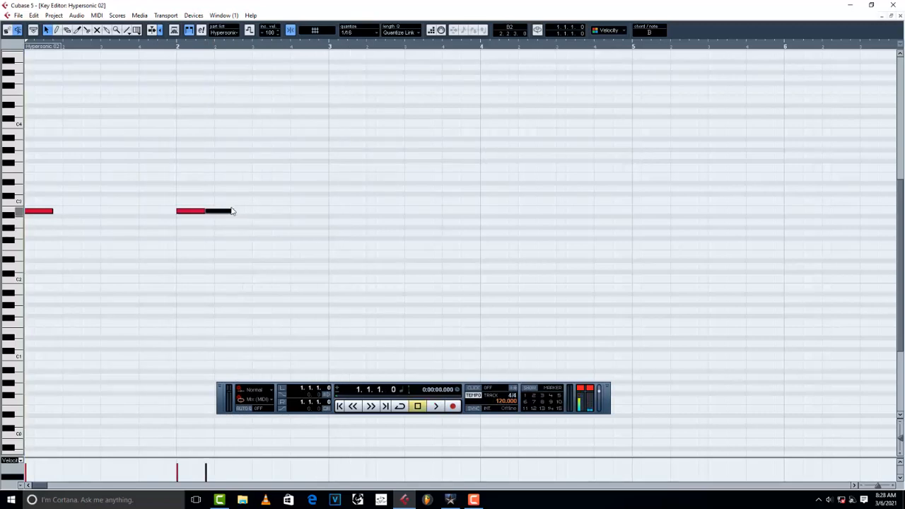
Step: Place another copy of the B2 note at the start of bar 3 and play from the beginning
{"action": "left_click_drag", "start_coordinate": [222, 216], "coordinate": [346, 216]}
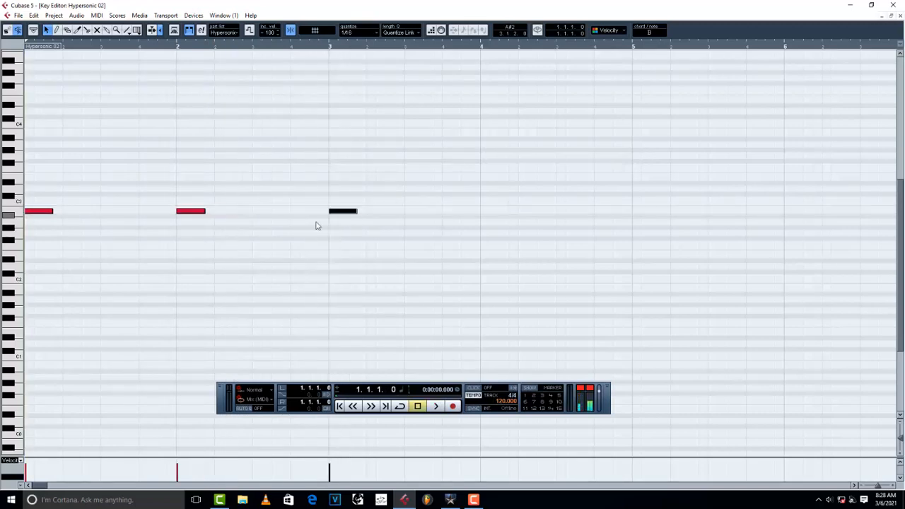
{"action": "key", "text": "space"}
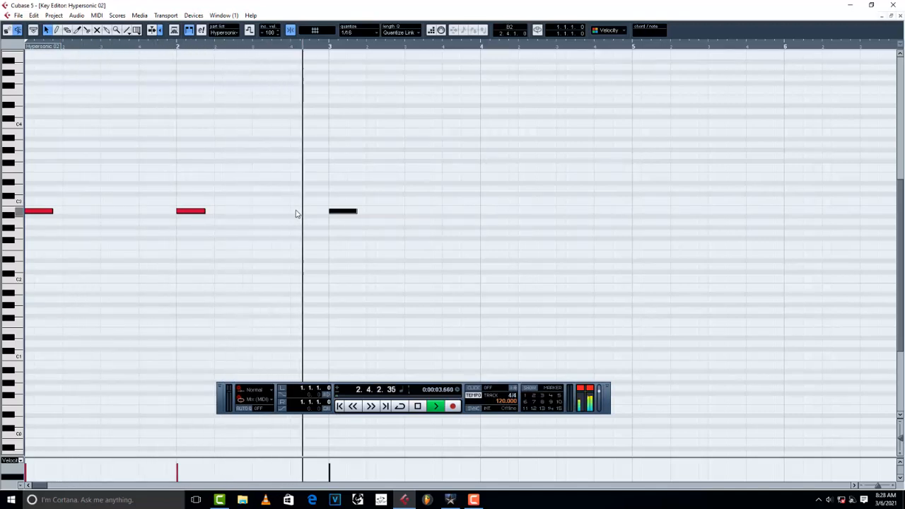
{"action": "key", "text": "space"}
{"action": "key", "text": "space"}
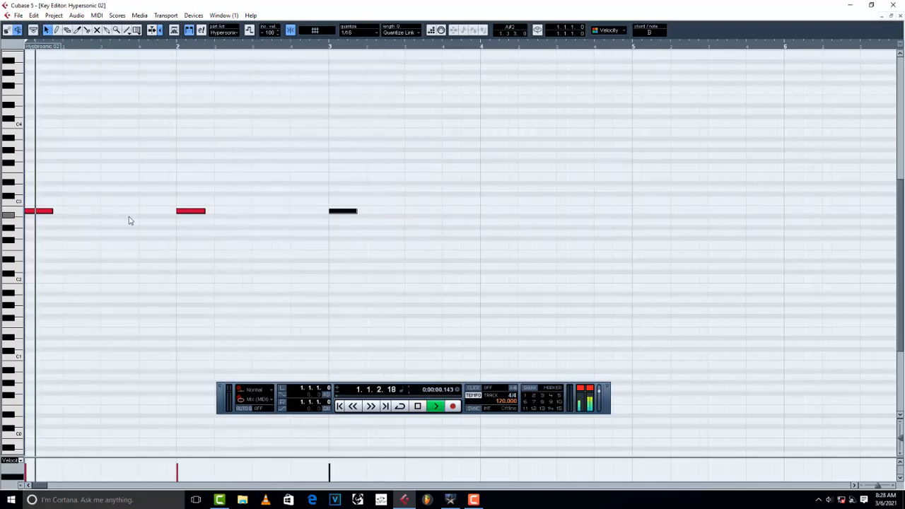
Step: Add a copy of the B2 note, move it to E2 just before beat 3 of bar 1, and shorten it to one sixteenth
{"action": "key", "text": "space"}
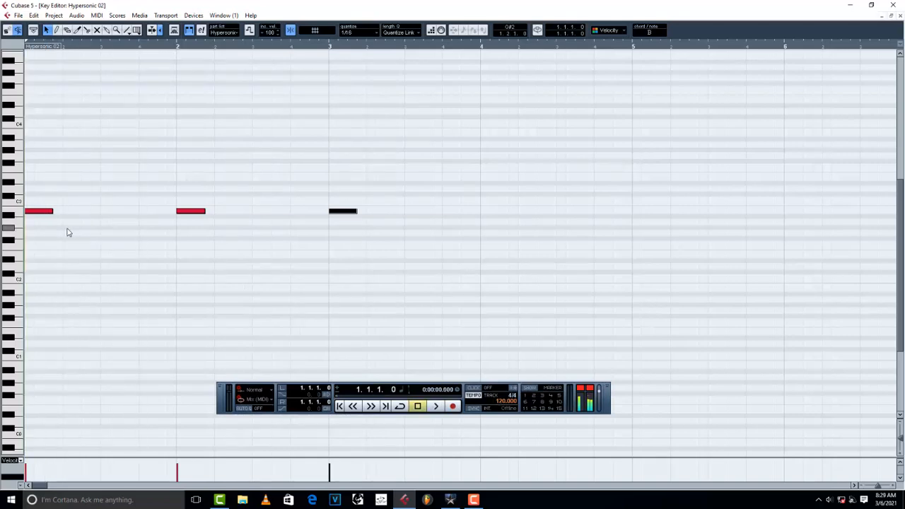
{"action": "key", "text": "space"}
{"action": "left_click", "coordinate": [60, 237]}
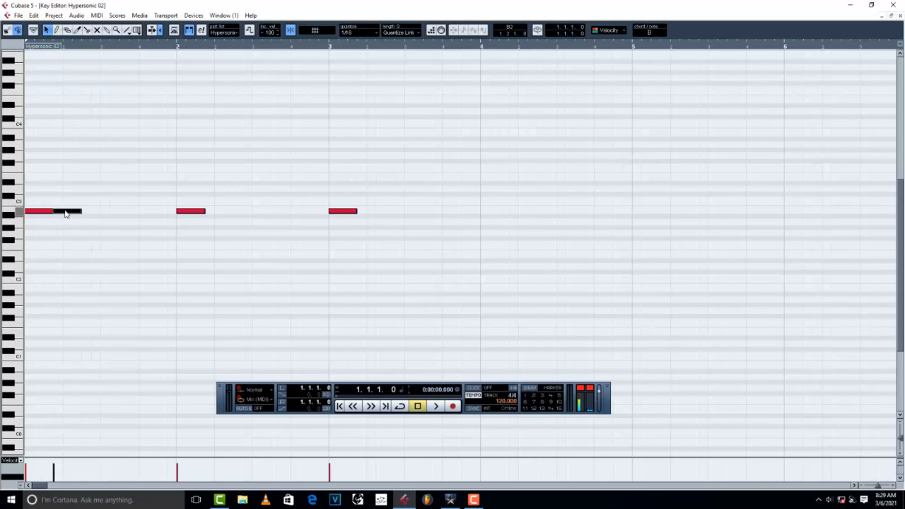
{"action": "left_click_drag", "start_coordinate": [65, 213], "coordinate": [97, 259]}
{"action": "key", "text": "space"}
{"action": "key", "text": "space"}
{"action": "key", "text": "space"}
{"action": "key", "text": "space"}
{"action": "key", "text": "space"}
{"action": "key", "text": "space"}
{"action": "key", "text": "space"}
{"action": "left_click", "coordinate": [96, 262]}
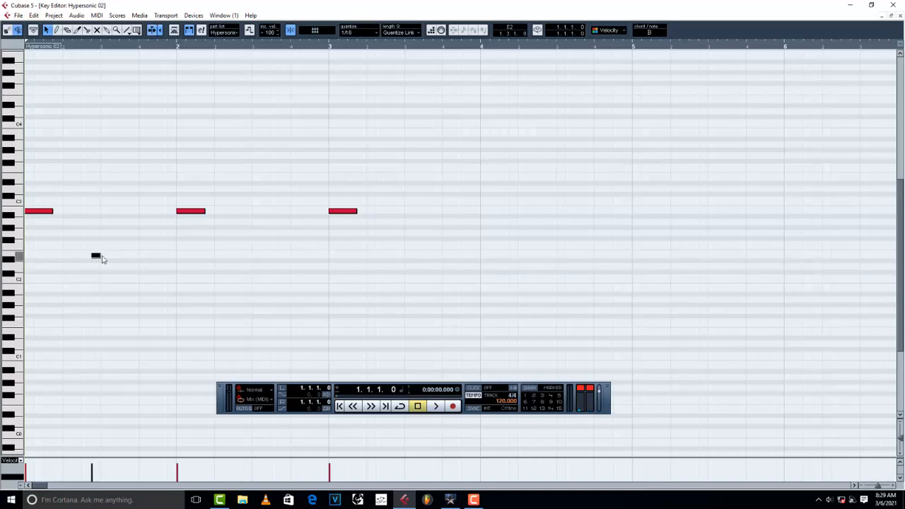
Step: Place a copy of the short E2 note on C3 at beat 3 of bar 1 and play it back
{"action": "left_click_drag", "start_coordinate": [102, 257], "coordinate": [106, 203]}
{"action": "key", "text": "space"}
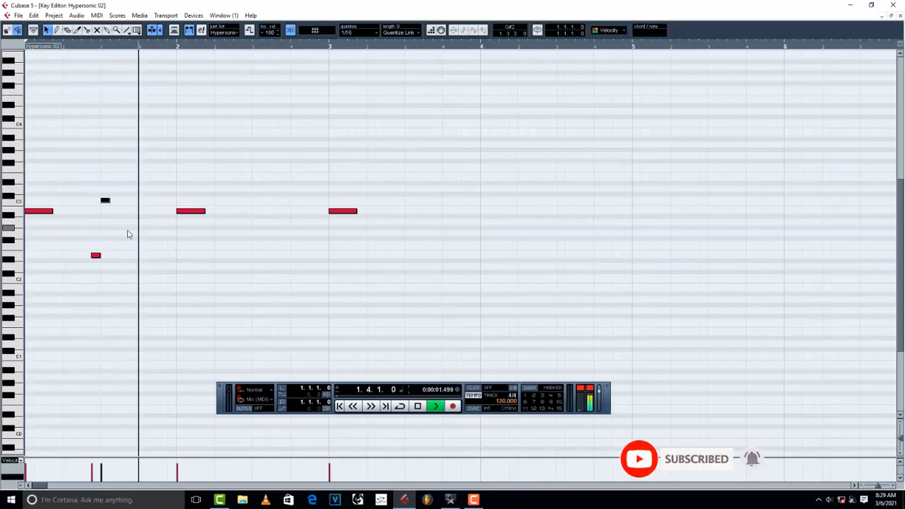
{"action": "key", "text": "space"}
Step: Duplicate the short C3 note, move the copy to F2 on beat 4 of bar 1, and play back the line
{"action": "key", "text": "ctrl+d"}
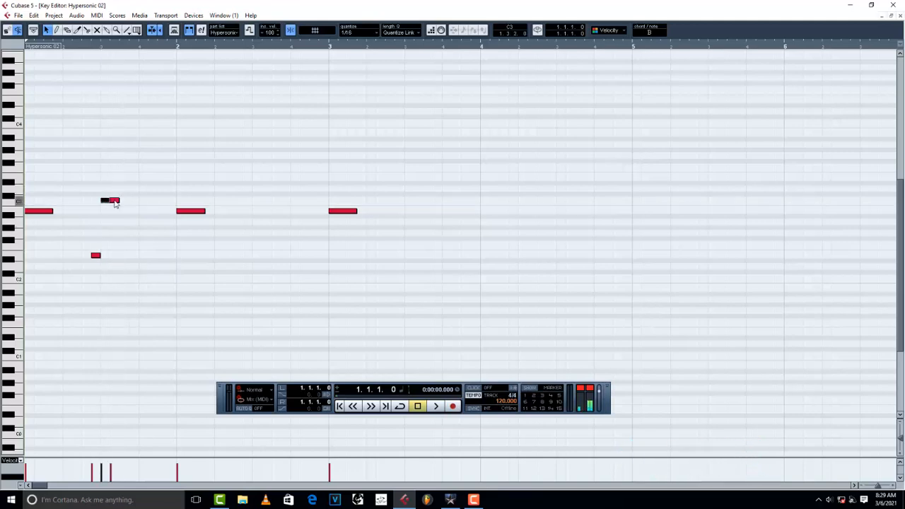
{"action": "left_click_drag", "start_coordinate": [115, 204], "coordinate": [143, 248]}
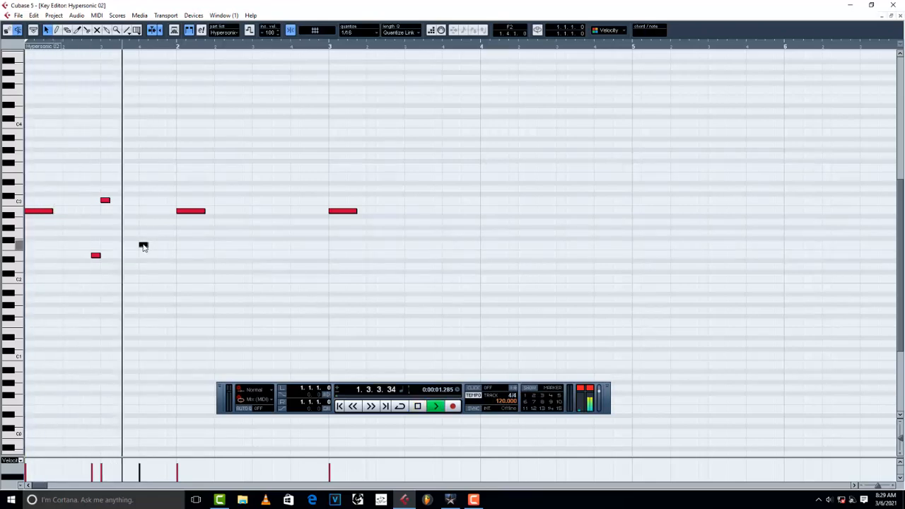
{"action": "key", "text": "space"}
{"action": "mouse_move", "coordinate": [142, 246]}
{"action": "left_mouse_down"}
{"action": "mouse_move", "coordinate": [121, 239]}
{"action": "mouse_move", "coordinate": [144, 250]}
{"action": "left_mouse_up"}
{"action": "key", "text": "space"}
{"action": "key", "text": "space"}
{"action": "key", "text": "space"}
{"action": "key", "text": "space"}
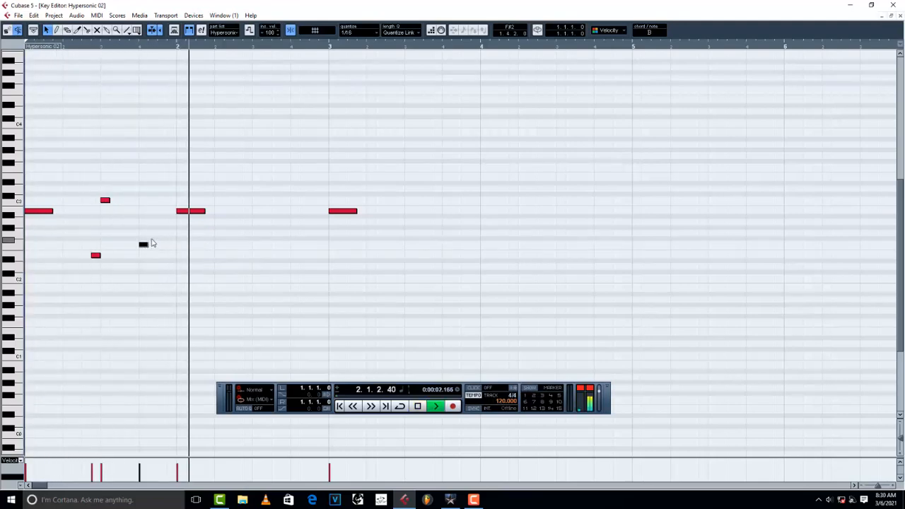
{"action": "key", "text": "space"}
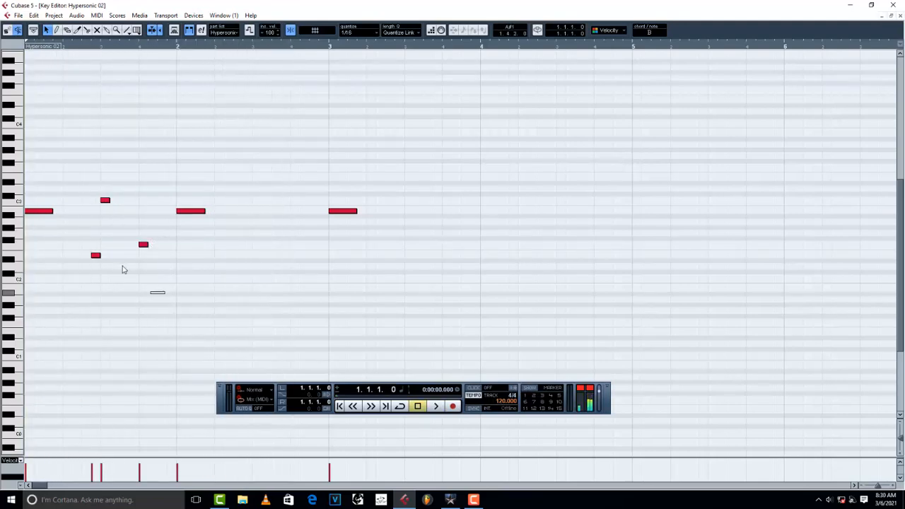
Step: Copy the three short notes of bar 1 to the same beats in bar 2 and play back the bass line
{"action": "left_click_drag", "start_coordinate": [122, 269], "coordinate": [83, 195]}
{"action": "key", "text": "alt+d"}
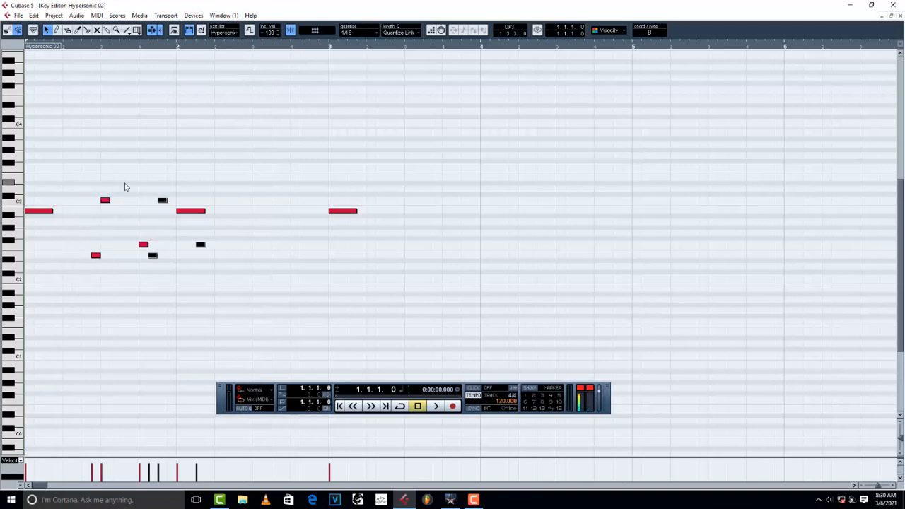
{"action": "left_click_drag", "start_coordinate": [163, 201], "coordinate": [258, 204]}
{"action": "key", "text": "space"}
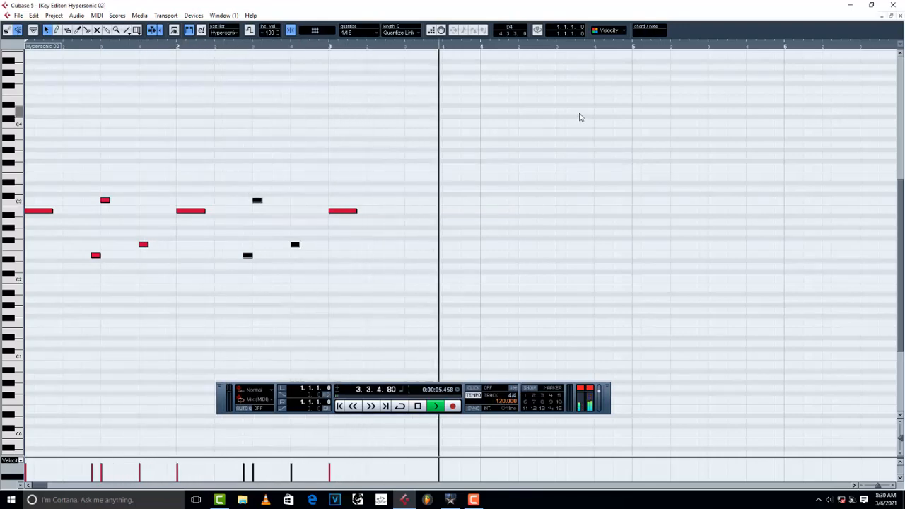
{"action": "key", "text": "space"}
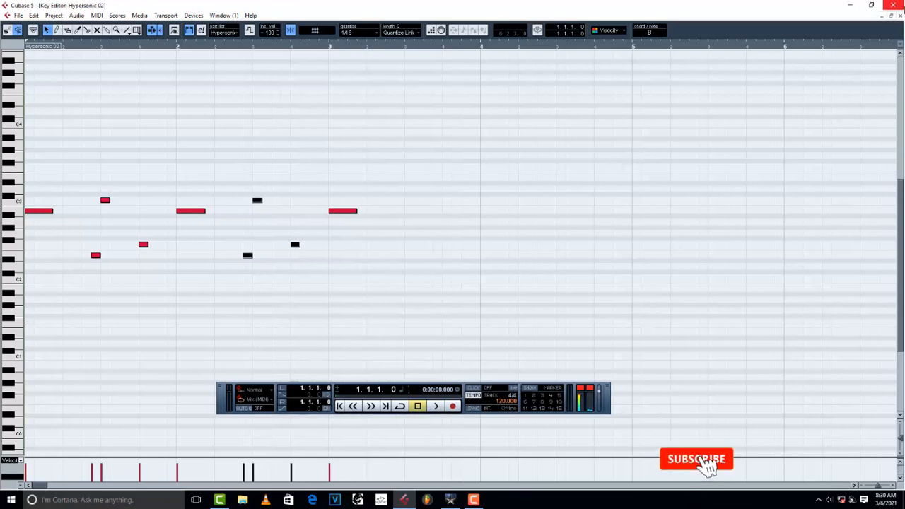
Step: Shorten the Hypersonic part to three bars and duplicate it repeatedly until the bass spans the full length of the drum parts
{"action": "left_click", "coordinate": [893, 5]}
{"action": "left_click_drag", "start_coordinate": [375, 101], "coordinate": [193, 101]}
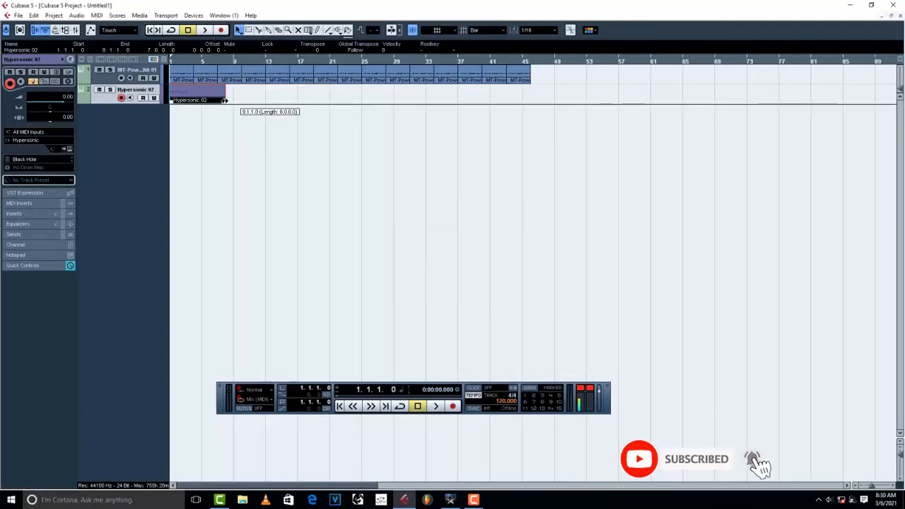
{"action": "key", "text": "ctrl+d"}
{"action": "key", "text": "ctrl+d"}
{"action": "key", "text": "ctrl+d"}
{"action": "key", "text": "ctrl+d"}
{"action": "key", "text": "ctrl+d"}
{"action": "key", "text": "ctrl+d"}
{"action": "key", "text": "ctrl+d"}
{"action": "key", "text": "ctrl+d"}
{"action": "key", "text": "ctrl+d"}
{"action": "key", "text": "ctrl+d"}
{"action": "key", "text": "ctrl+d"}
{"action": "key", "text": "ctrl+d"}
{"action": "key", "text": "ctrl+d"}
{"action": "key", "text": "ctrl+d"}
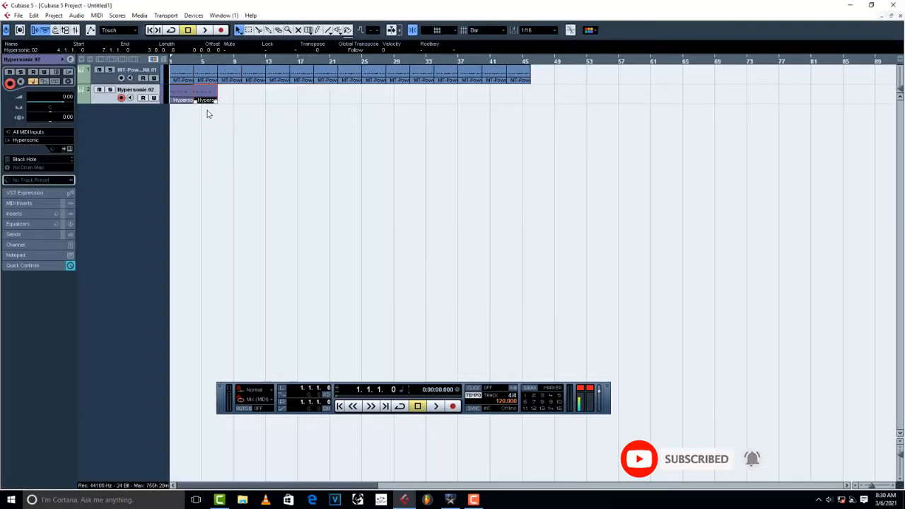
{"action": "key", "text": "space"}
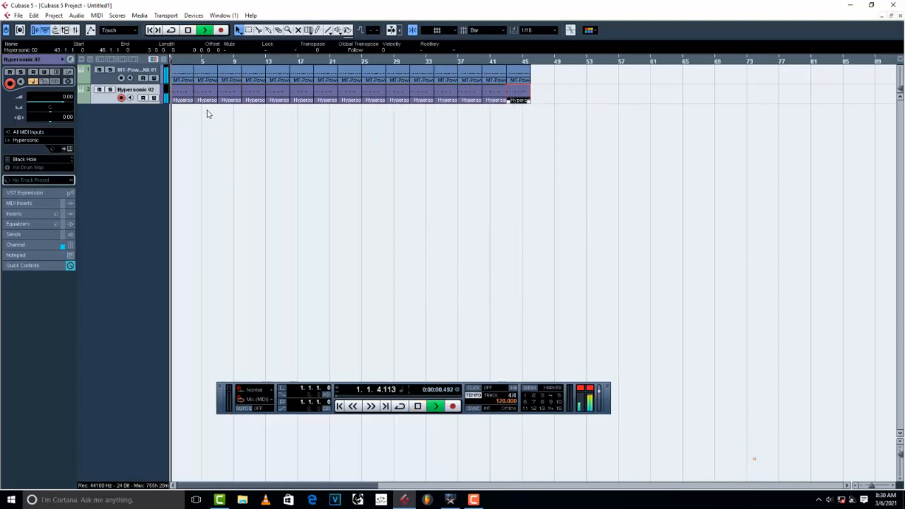
Step: Save the project as "the kick" in the "the kick drum" folder and stop playback
{"action": "key", "text": "ctrl+s"}
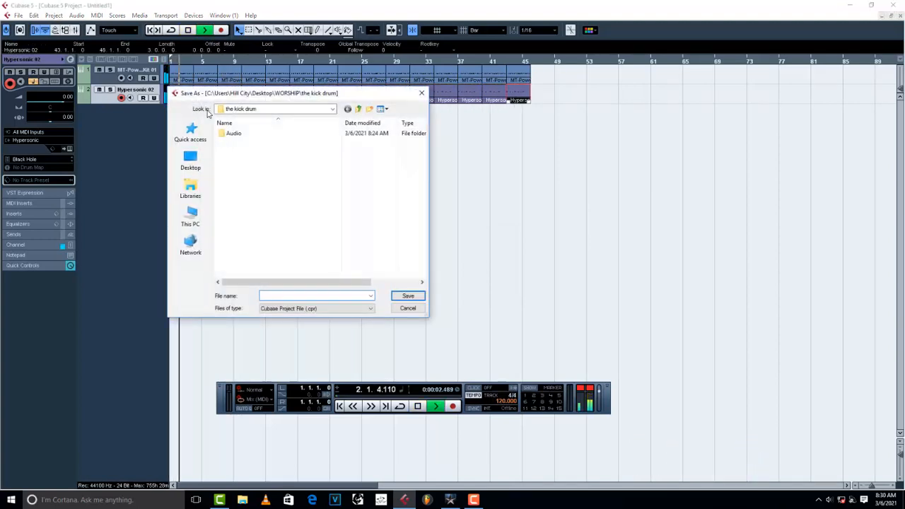
{"action": "type", "text": "pl"}
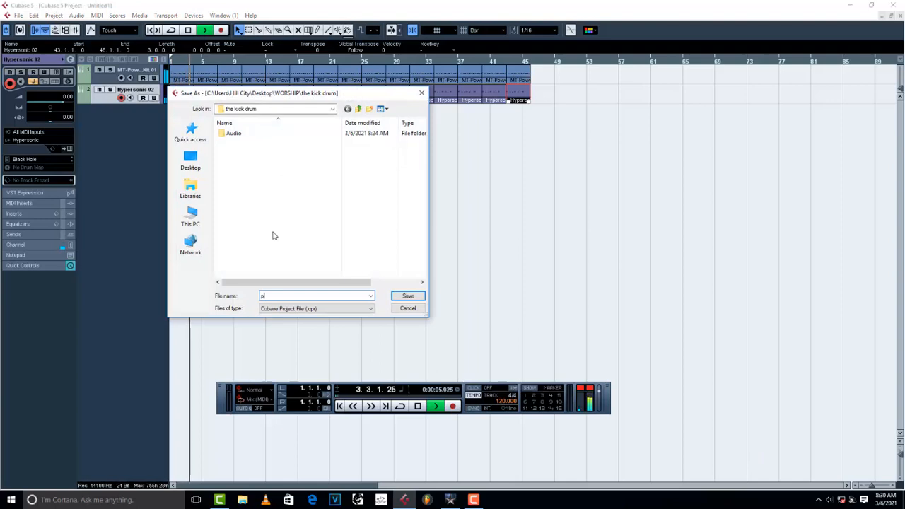
{"action": "key", "text": "BackSpace"}
{"action": "type", "text": "the "}
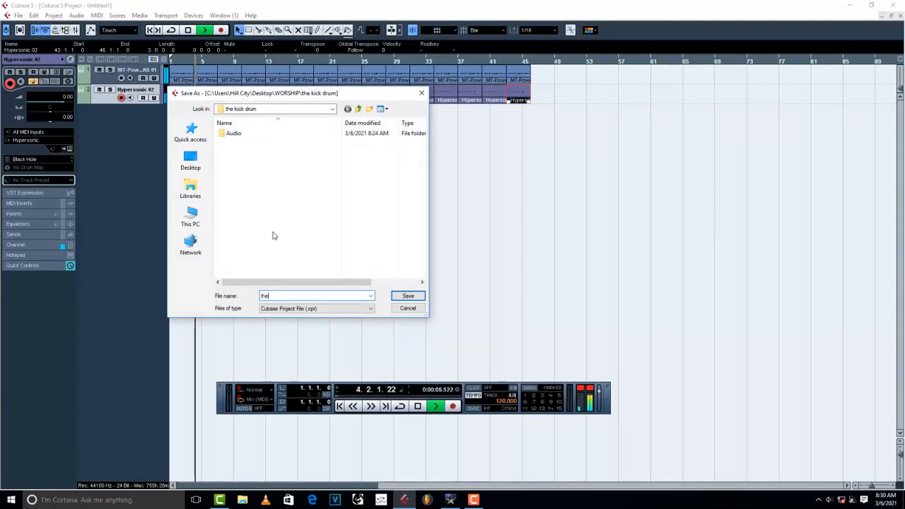
{"action": "type", "text": "kick"}
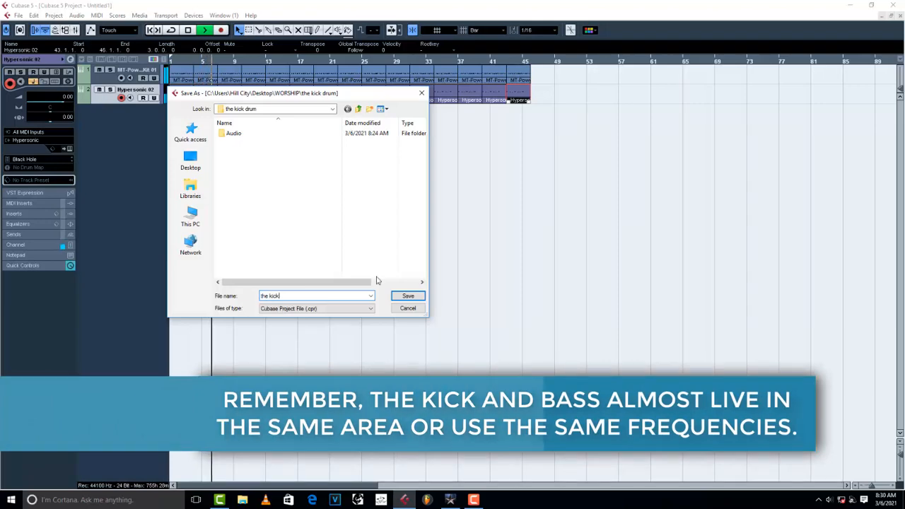
{"action": "left_click", "coordinate": [398, 294]}
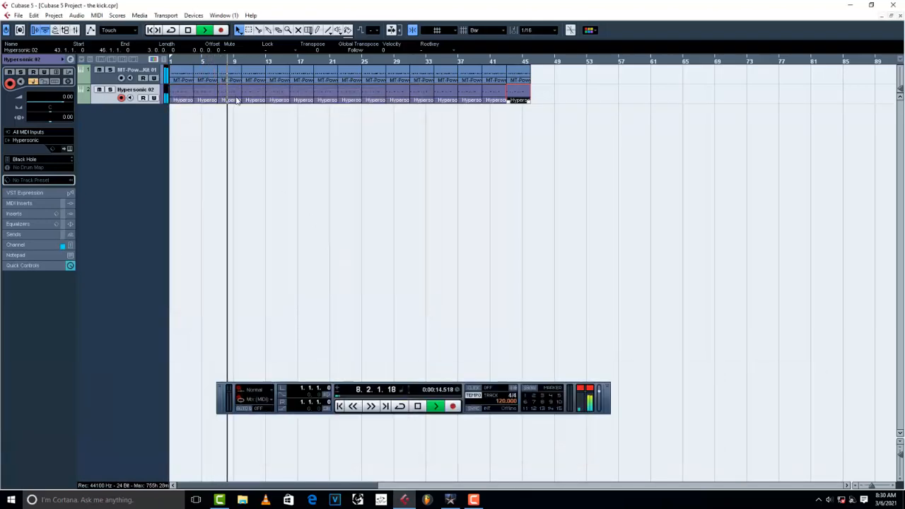
{"action": "key", "text": "space"}
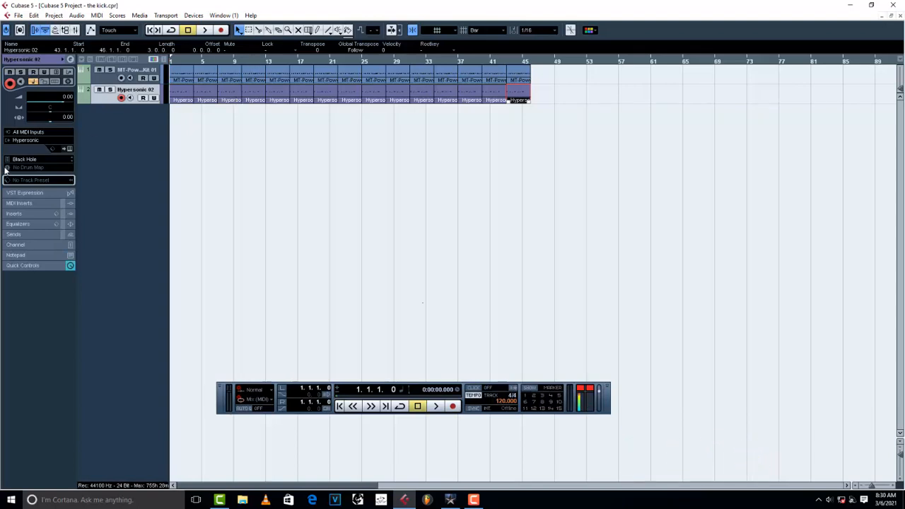
Step: Insert FabFilter Pro-Q 3 on the MT-PowerDrumKit track, set its display range to 30 dB, and play back the spectrum
{"action": "left_click", "coordinate": [95, 79]}
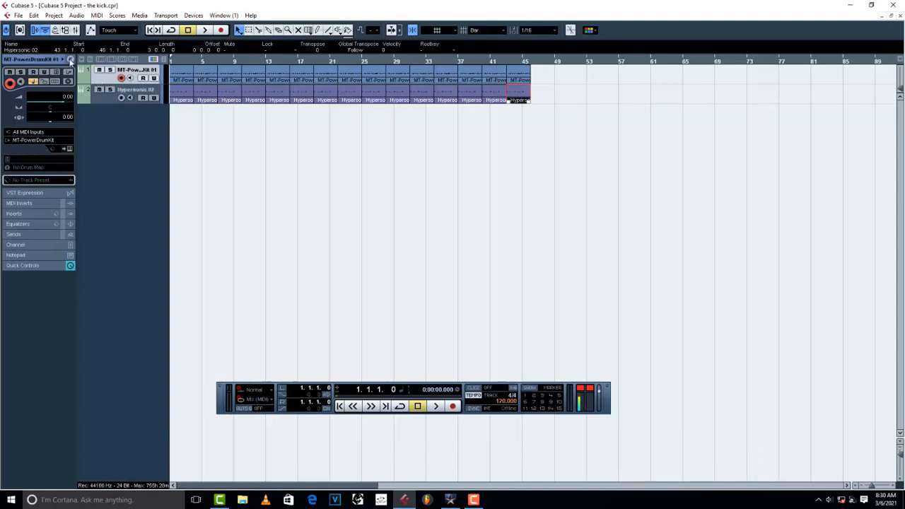
{"action": "left_click", "coordinate": [70, 61]}
{"action": "left_click", "coordinate": [186, 164]}
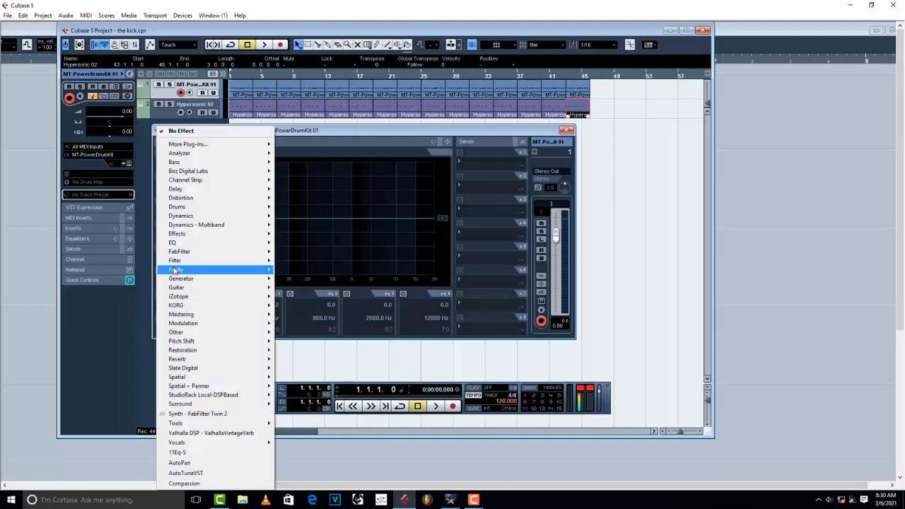
{"action": "mouse_move", "coordinate": [183, 252]}
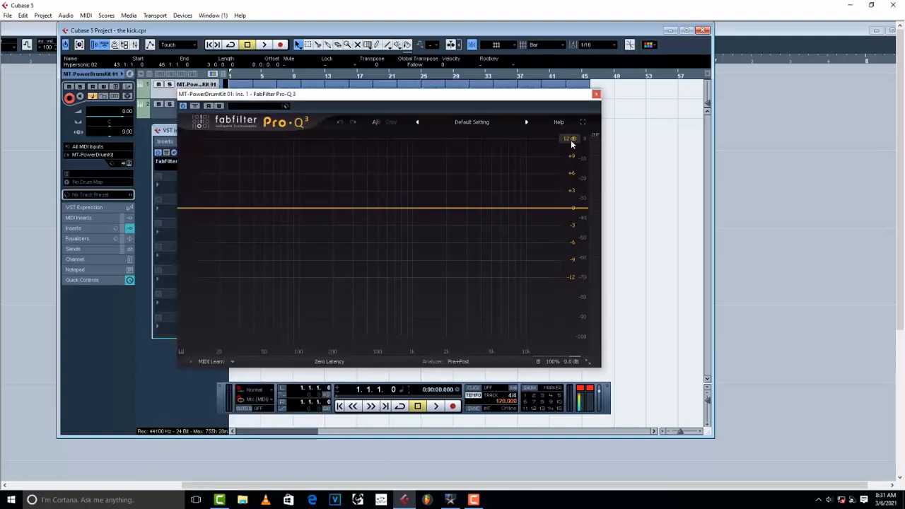
{"action": "left_click", "coordinate": [570, 139]}
{"action": "left_click", "coordinate": [581, 182]}
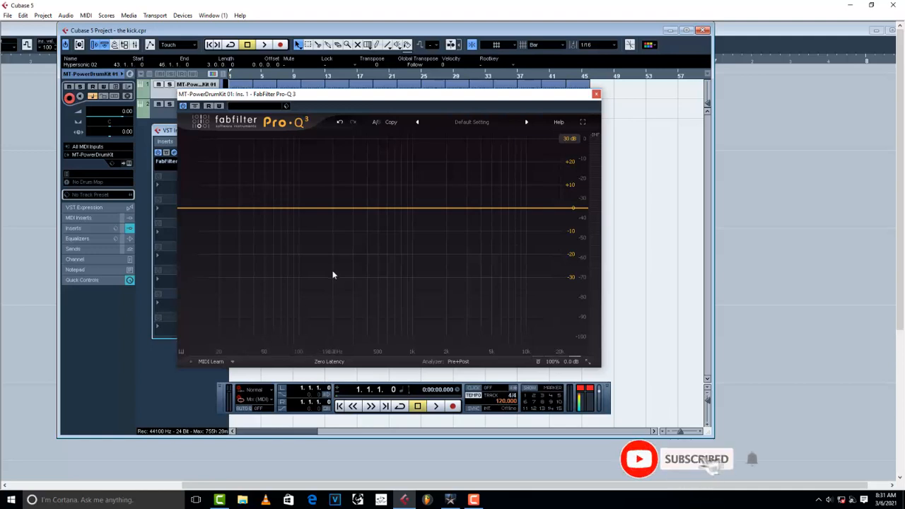
{"action": "key", "text": "space"}
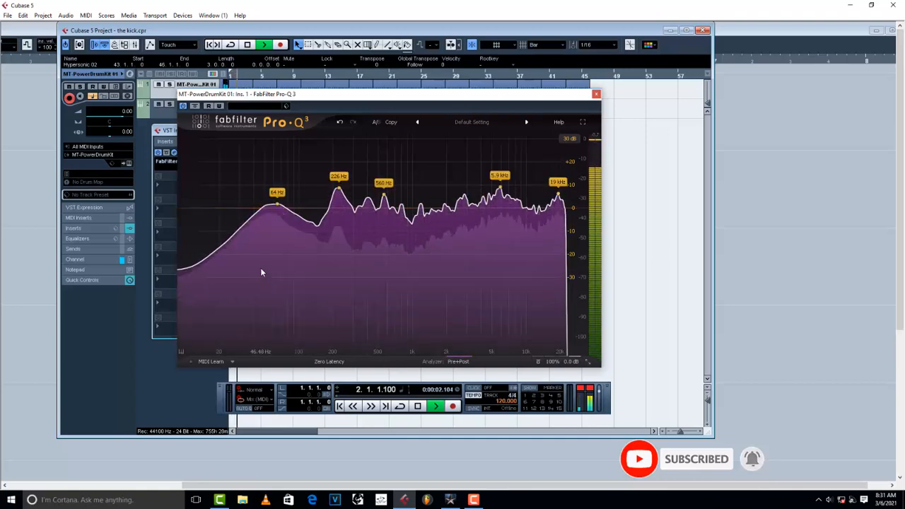
{"action": "key", "text": "space"}
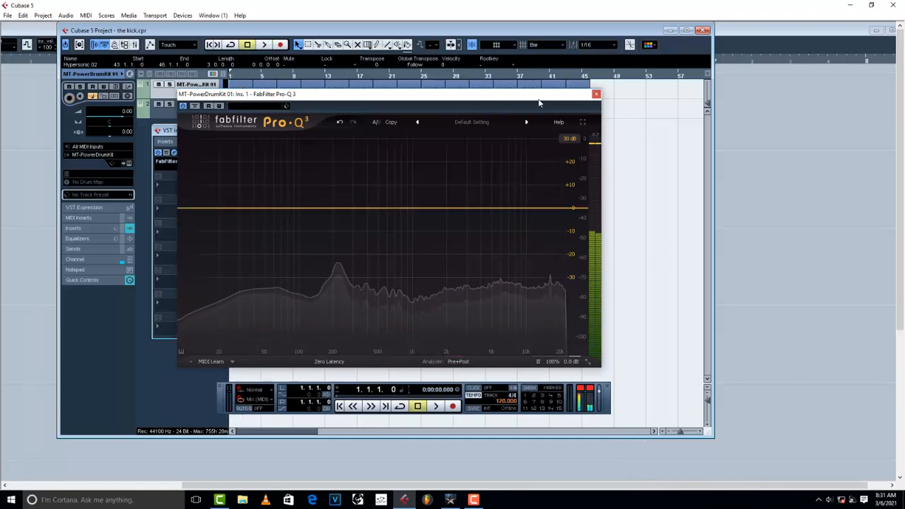
Step: Insert FabFilter Pro-Q 3 in the first insert slot of the Hypersonic bass track, keeping the drum equalizer open
{"action": "left_click_drag", "start_coordinate": [496, 98], "coordinate": [643, 90]}
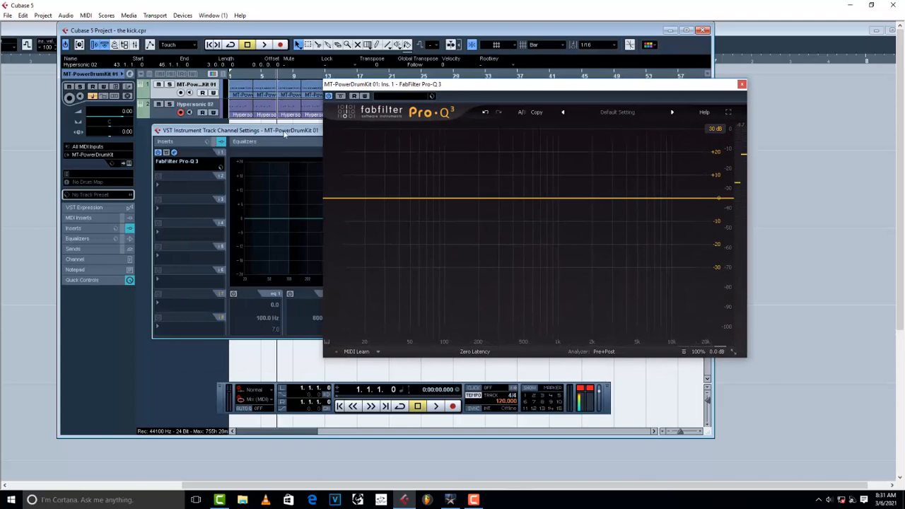
{"action": "left_click_drag", "start_coordinate": [295, 131], "coordinate": [60, 226]}
{"action": "left_click", "coordinate": [162, 110]}
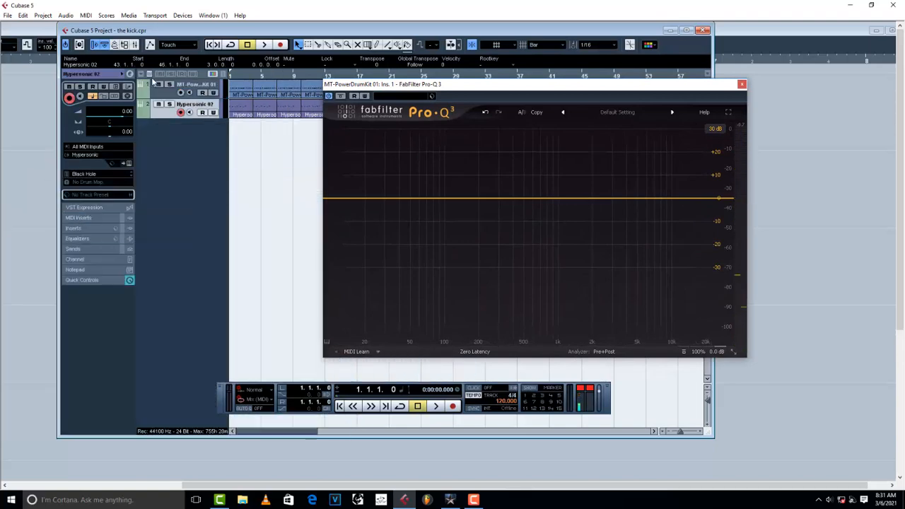
{"action": "left_click", "coordinate": [129, 74]}
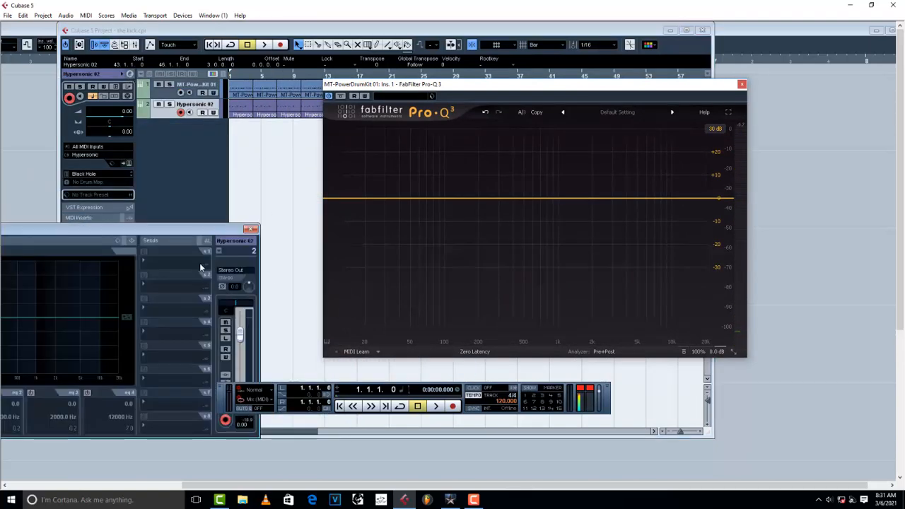
{"action": "left_click_drag", "start_coordinate": [188, 229], "coordinate": [389, 186]}
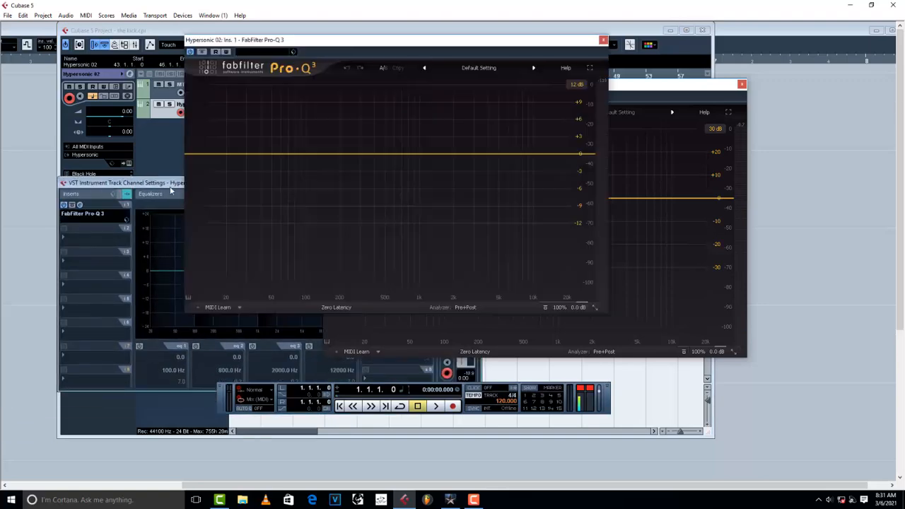
Step: Arrange the bass and drum Pro-Q 3 windows side by side and play the project to compare their spectra
{"action": "left_click_drag", "start_coordinate": [170, 186], "coordinate": [83, 367]}
{"action": "left_click_drag", "start_coordinate": [494, 47], "coordinate": [353, 111]}
{"action": "left_click_drag", "start_coordinate": [594, 89], "coordinate": [631, 117]}
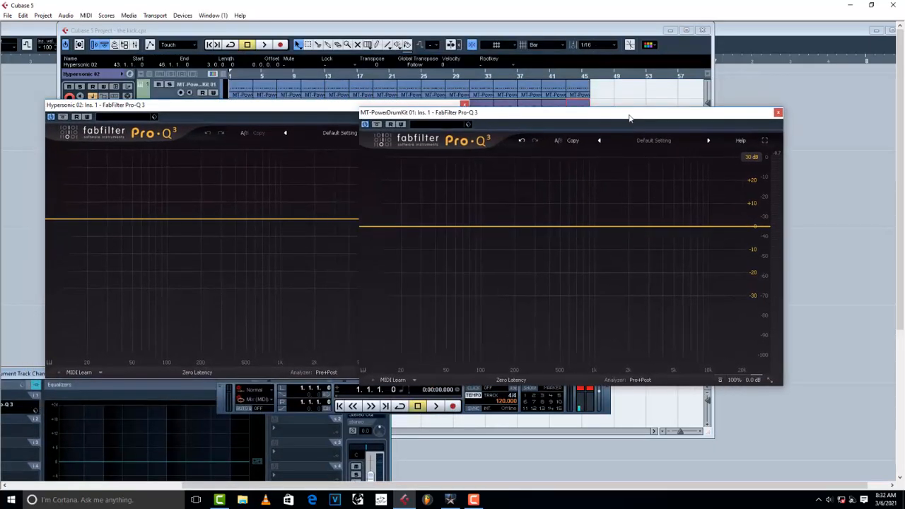
{"action": "left_click_drag", "start_coordinate": [339, 106], "coordinate": [311, 118]}
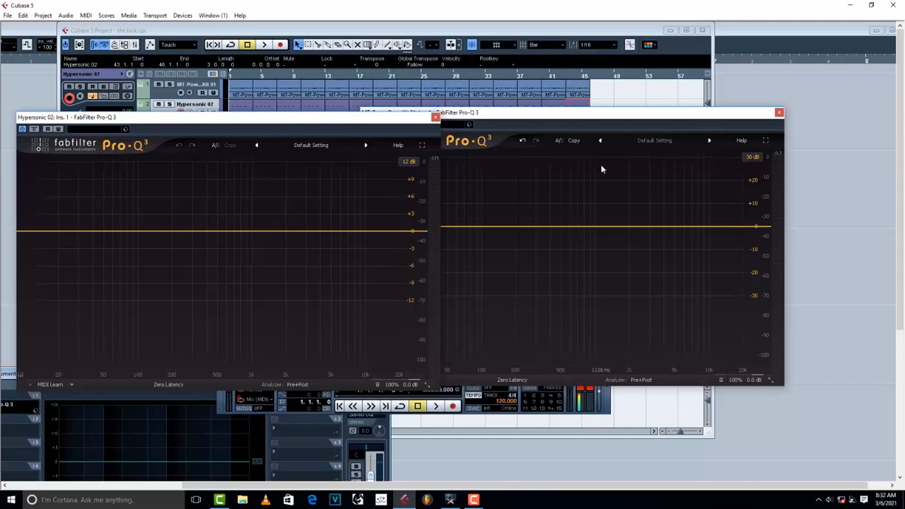
{"action": "left_click_drag", "start_coordinate": [389, 118], "coordinate": [434, 117]}
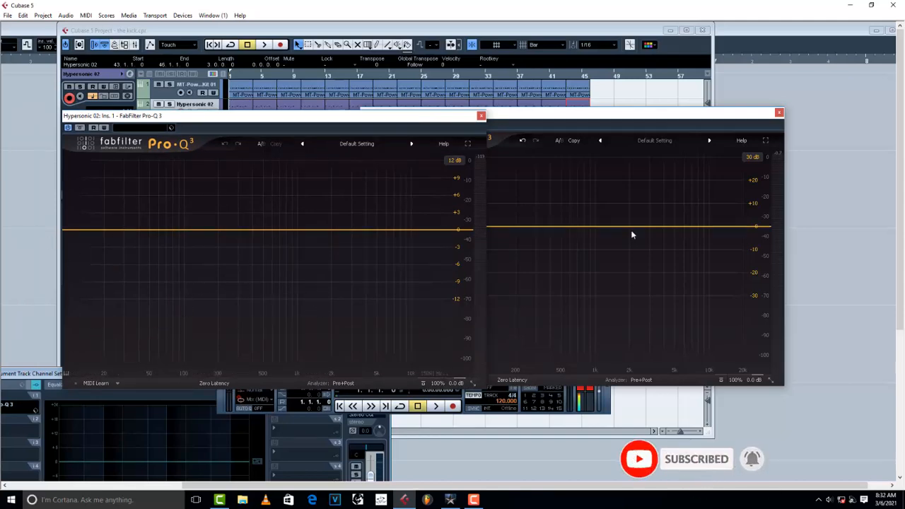
{"action": "left_click_drag", "start_coordinate": [639, 125], "coordinate": [698, 126]}
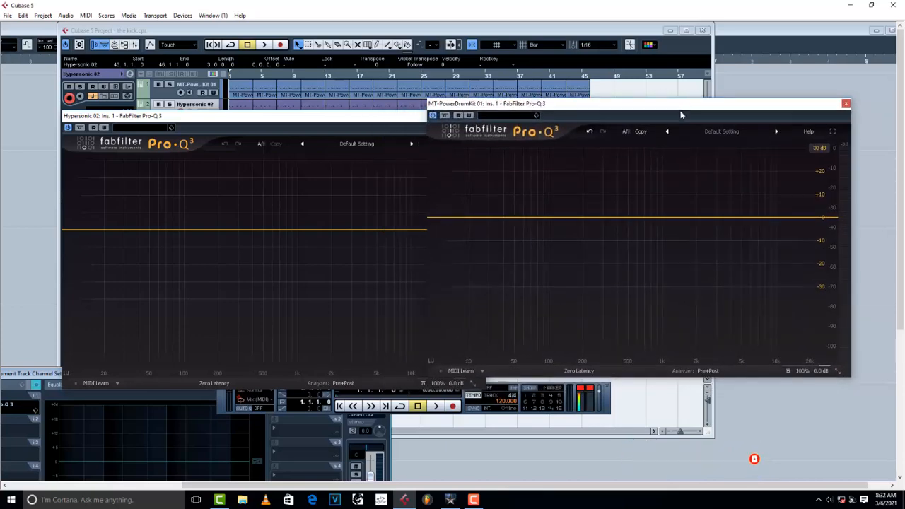
{"action": "key", "text": "space"}
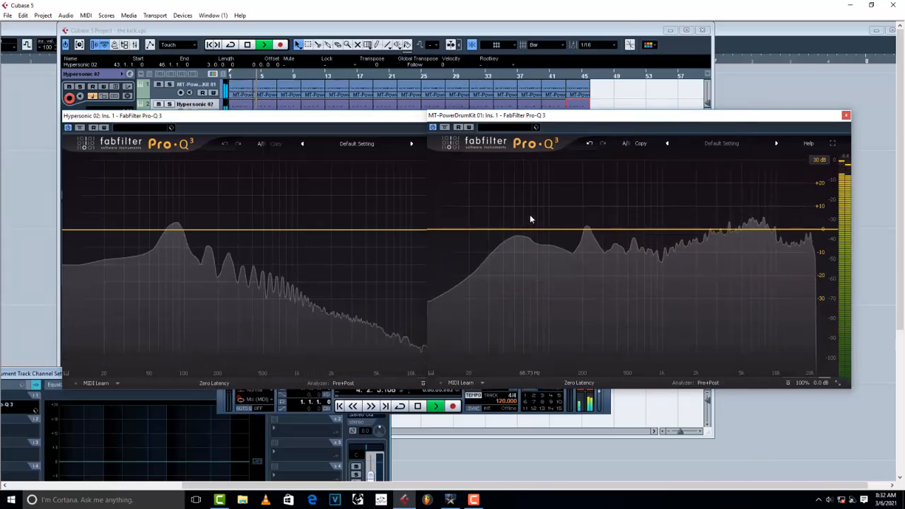
Step: Play the project repeatedly and compare where the bass and kick spectra overlap in the low frequencies
{"action": "key", "text": "space"}
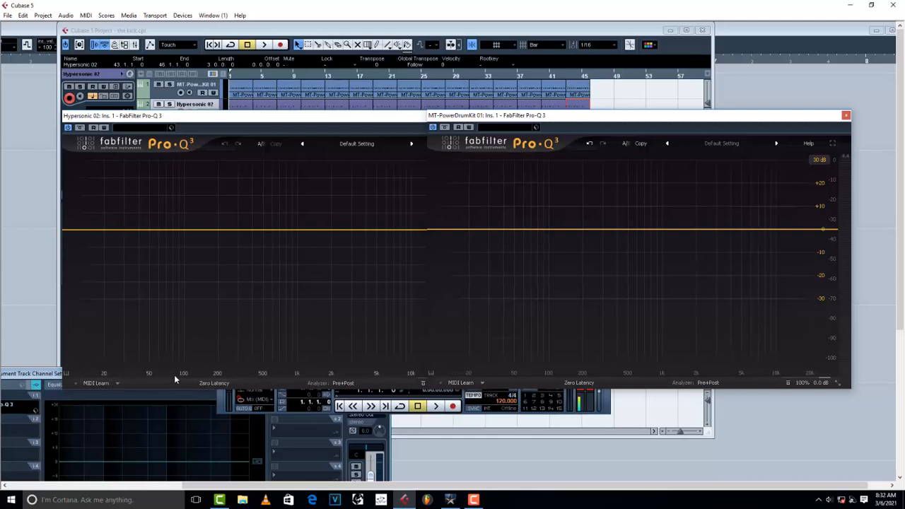
{"action": "key", "text": "space"}
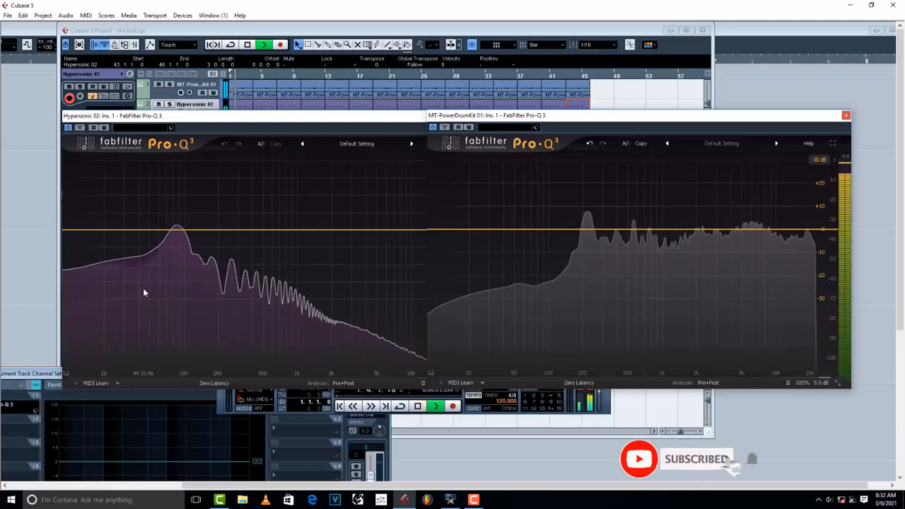
{"action": "key", "text": "space"}
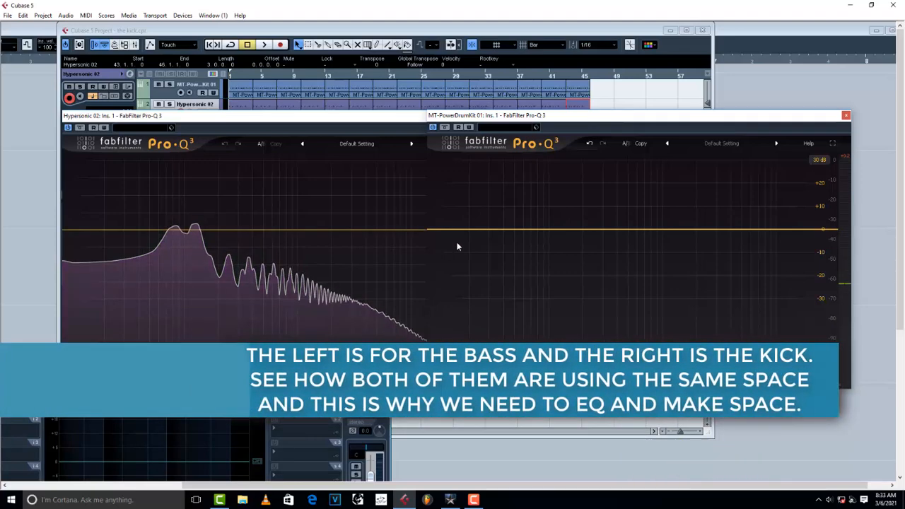
{"action": "key", "text": "space"}
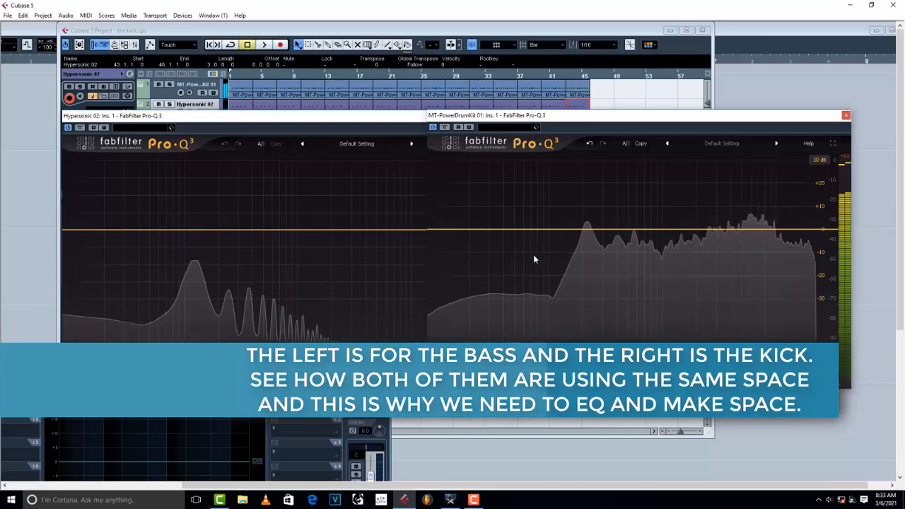
{"action": "key", "text": "space"}
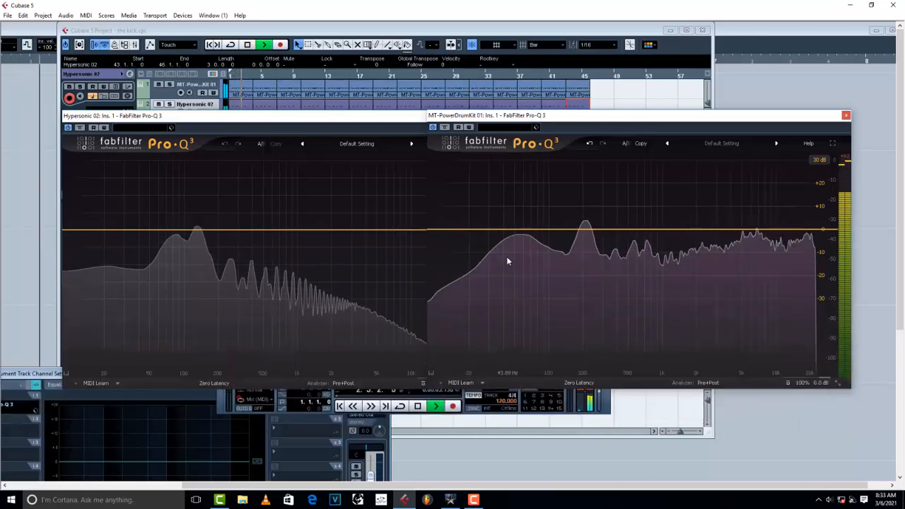
{"action": "key", "text": "space"}
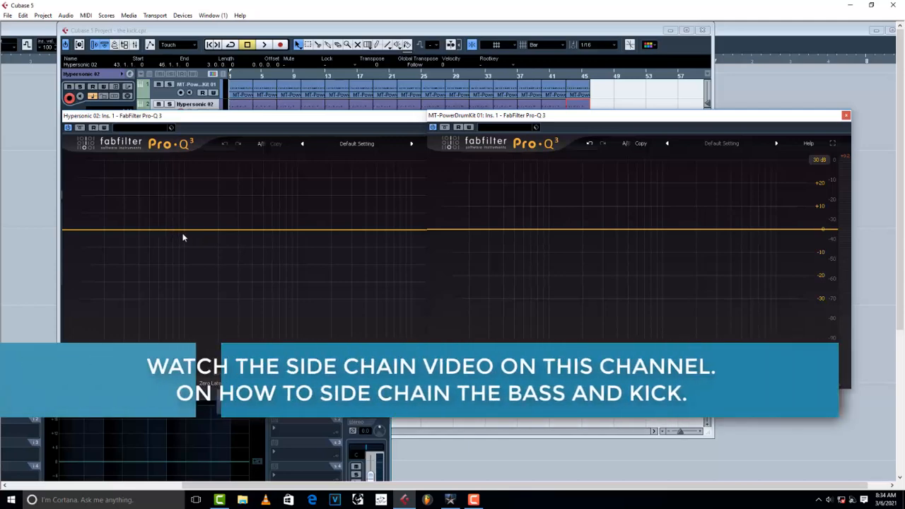
{"action": "key", "text": "space"}
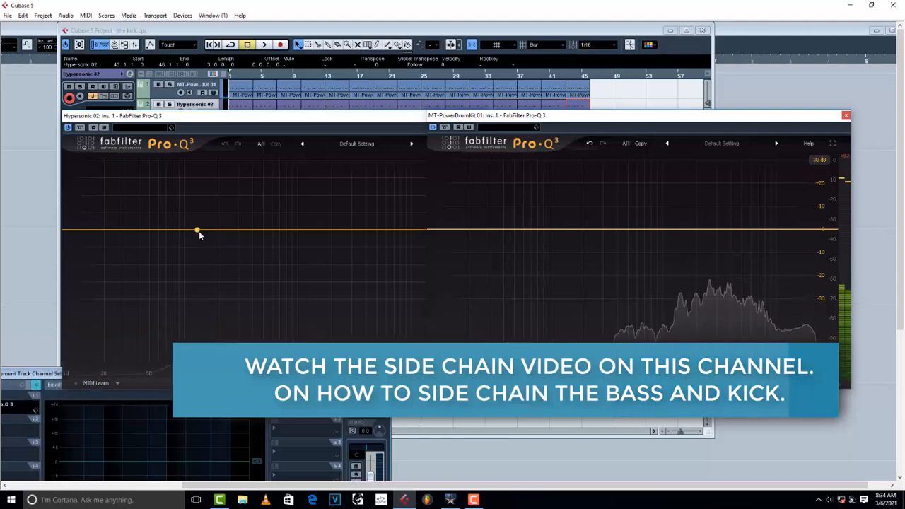
Step: On the bass equalizer, cut about 2.1 dB near 135 Hz with a bell, add a low-shelf cut at the lowest frequencies, and audition it
{"action": "left_click_drag", "start_coordinate": [198, 232], "coordinate": [199, 246]}
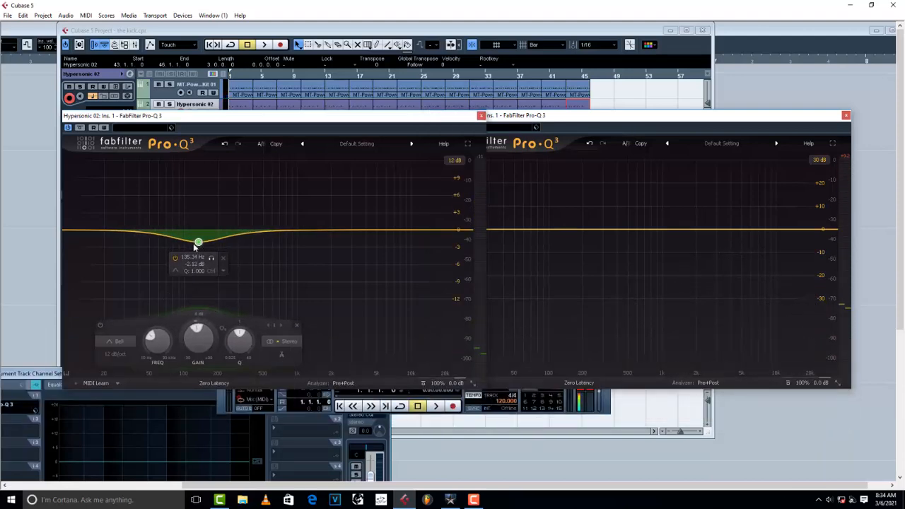
{"action": "left_click_drag", "start_coordinate": [67, 233], "coordinate": [72, 245]}
{"action": "key", "text": "space"}
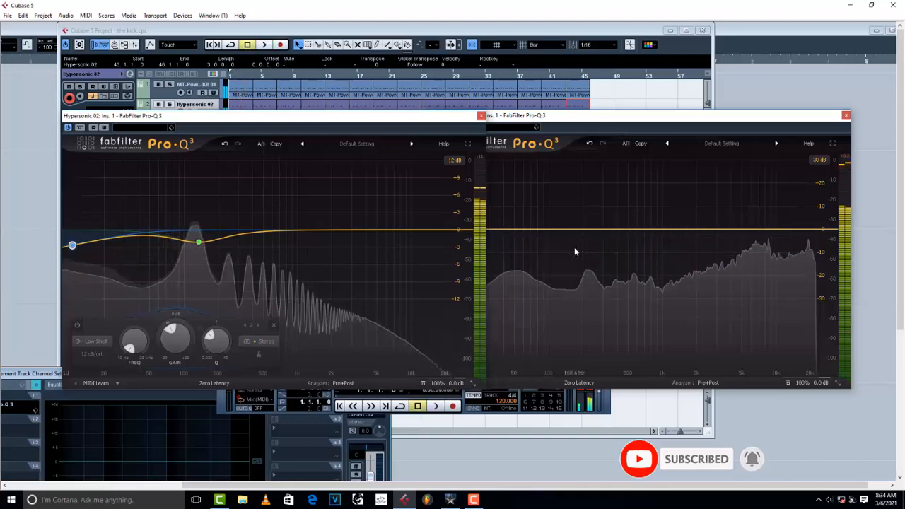
{"action": "key", "text": "space"}
Step: On the drum equalizer, add a bell cut of about 2.5 dB near 43 Hz and a low-shelf cut near 12 Hz
{"action": "left_click", "coordinate": [517, 233]}
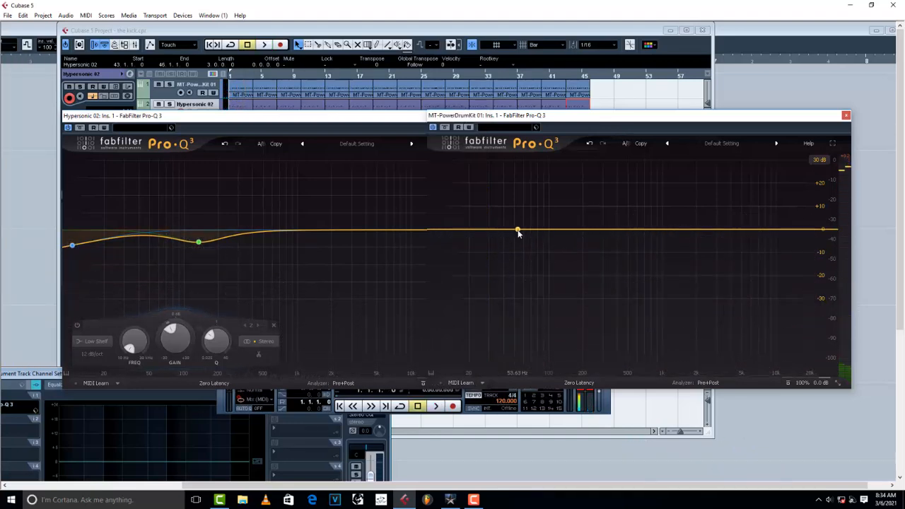
{"action": "left_click_drag", "start_coordinate": [518, 232], "coordinate": [506, 238]}
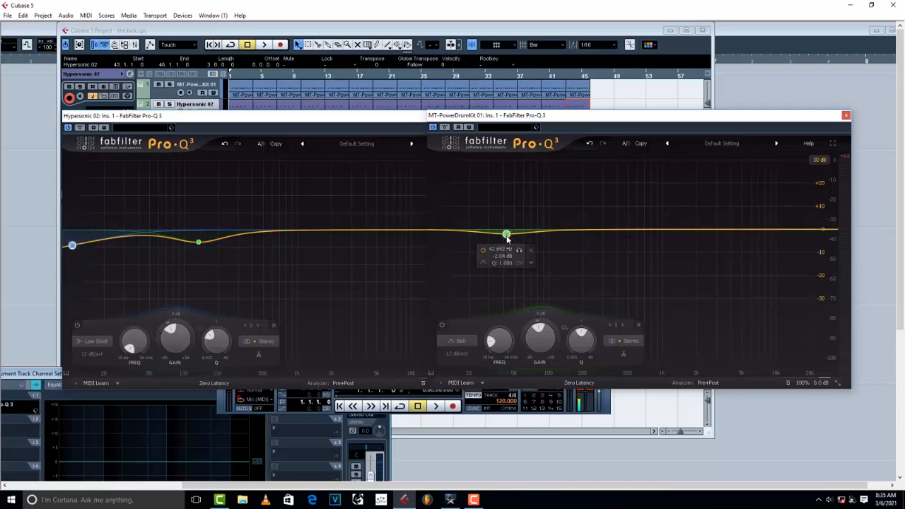
{"action": "left_click_drag", "start_coordinate": [506, 236], "coordinate": [506, 237]}
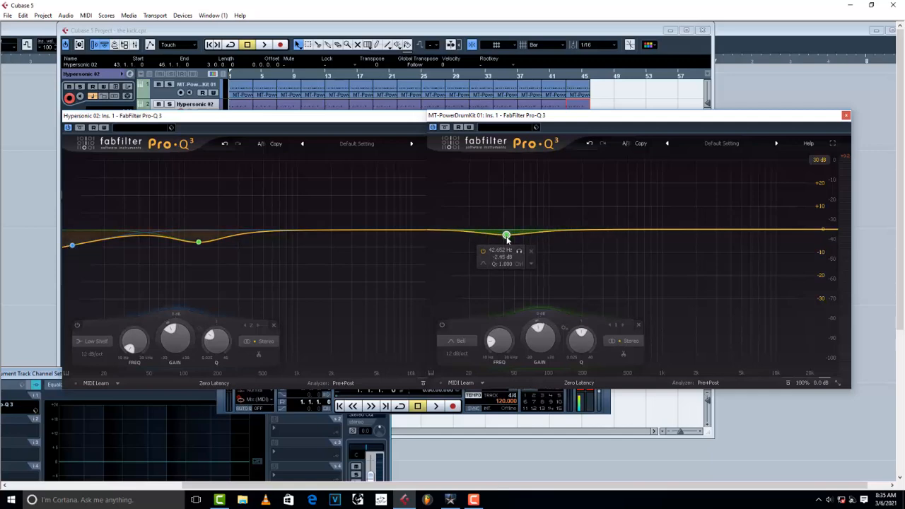
{"action": "key", "text": "space"}
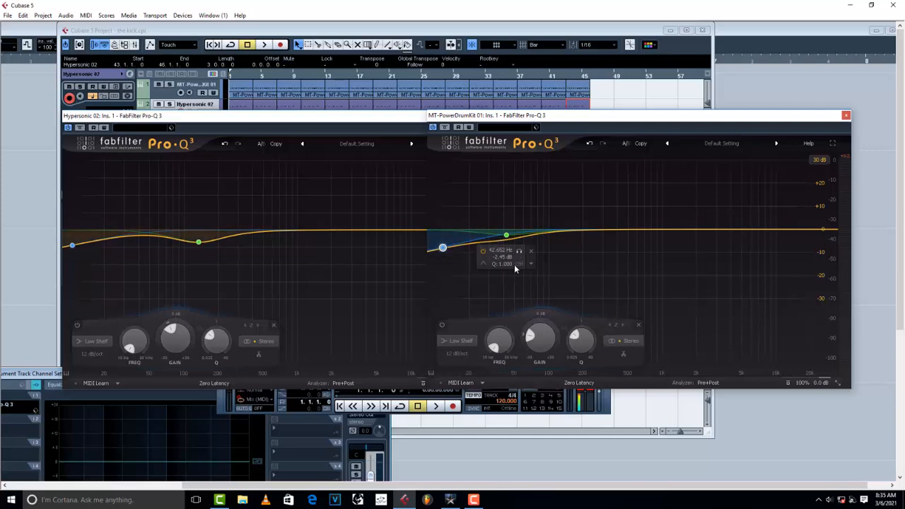
Step: Change the drum bell to a Low Cut with a 96 dB/oct slope, move it to about 22 Hz, and audition the result
{"action": "left_click", "coordinate": [530, 265]}
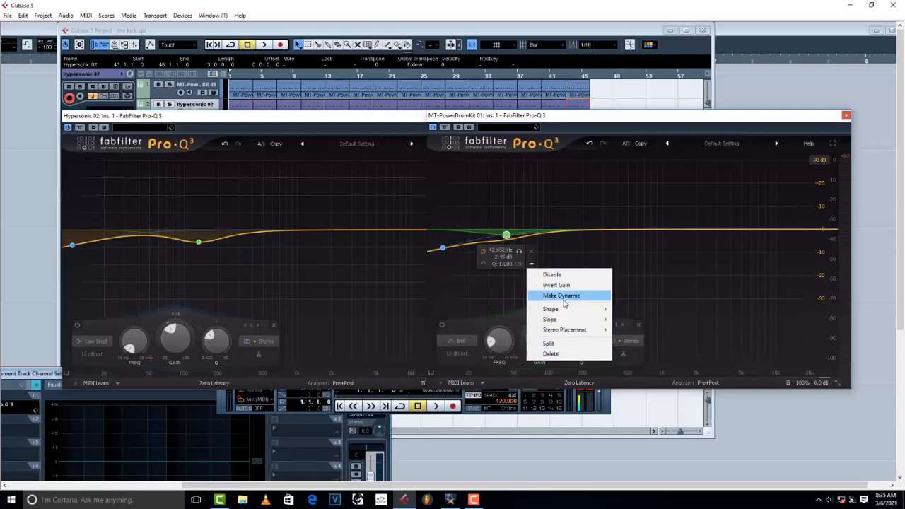
{"action": "mouse_move", "coordinate": [574, 310]}
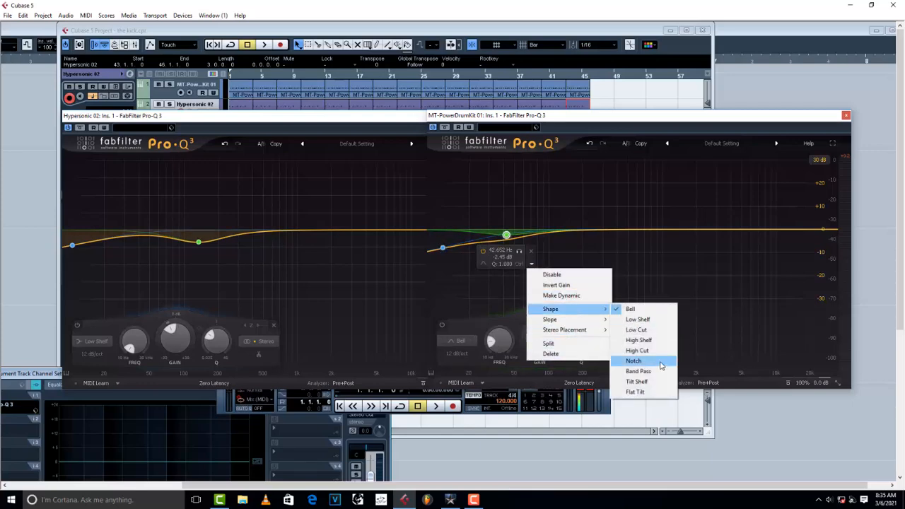
{"action": "left_click", "coordinate": [649, 332]}
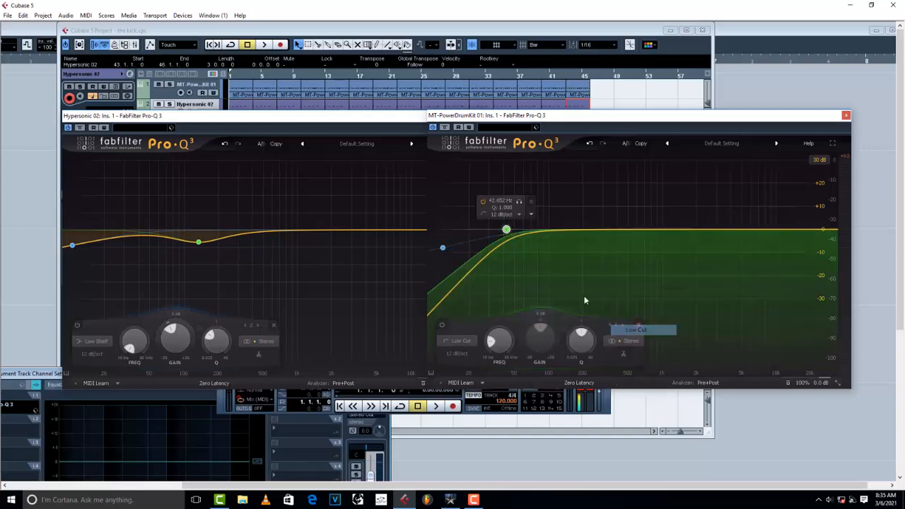
{"action": "left_click", "coordinate": [518, 215]}
{"action": "left_click", "coordinate": [516, 306]}
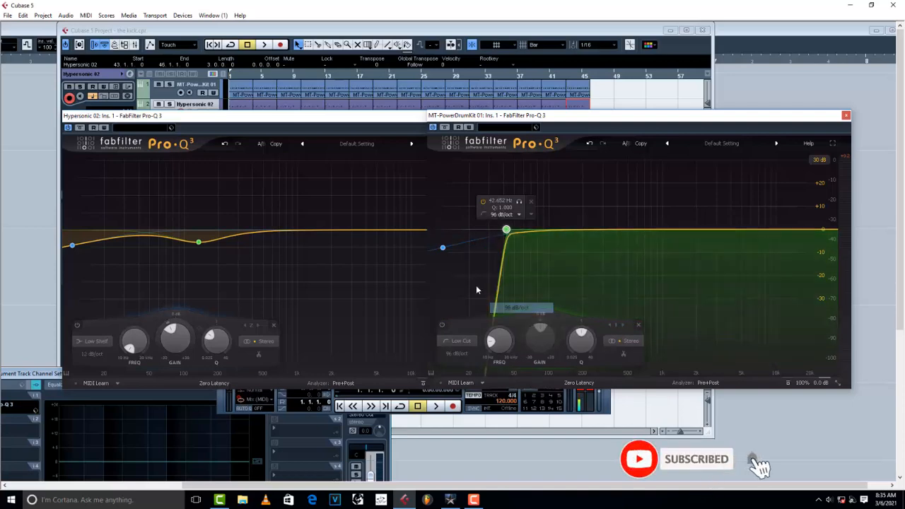
{"action": "left_click_drag", "start_coordinate": [506, 230], "coordinate": [477, 239]}
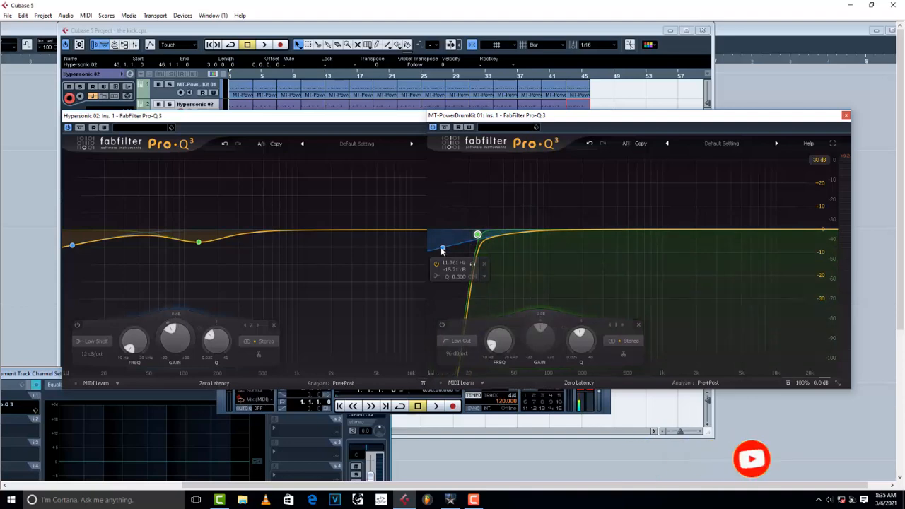
{"action": "mouse_move", "coordinate": [478, 235]}
{"action": "left_mouse_down"}
{"action": "mouse_move", "coordinate": [485, 233]}
{"action": "mouse_move", "coordinate": [473, 235]}
{"action": "left_mouse_up"}
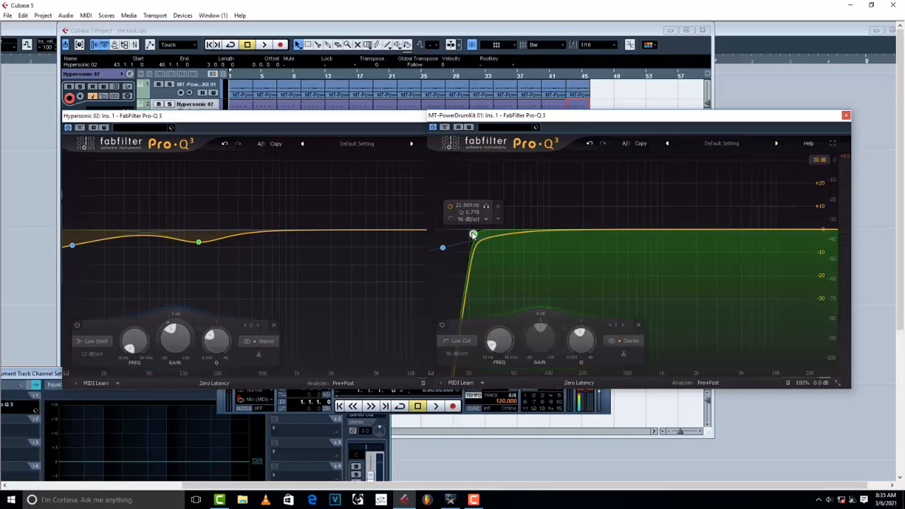
{"action": "key", "text": "space"}
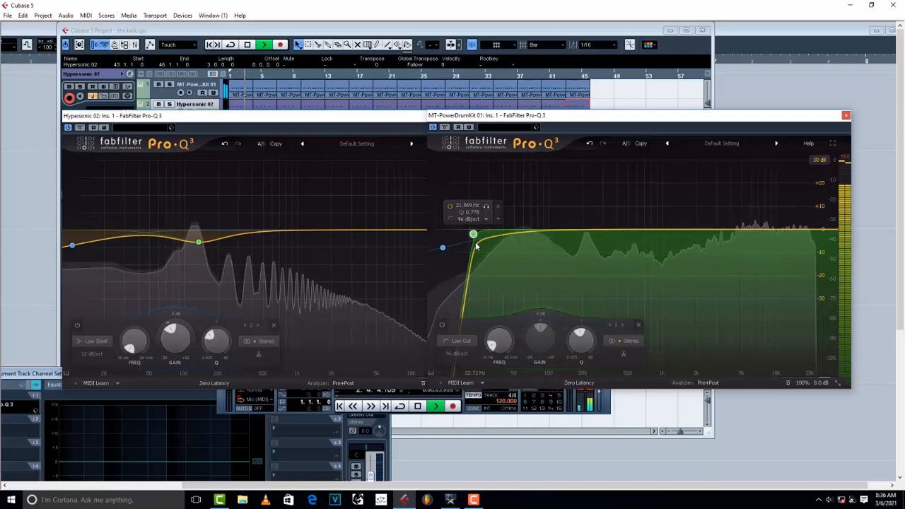
{"action": "key", "text": "space"}
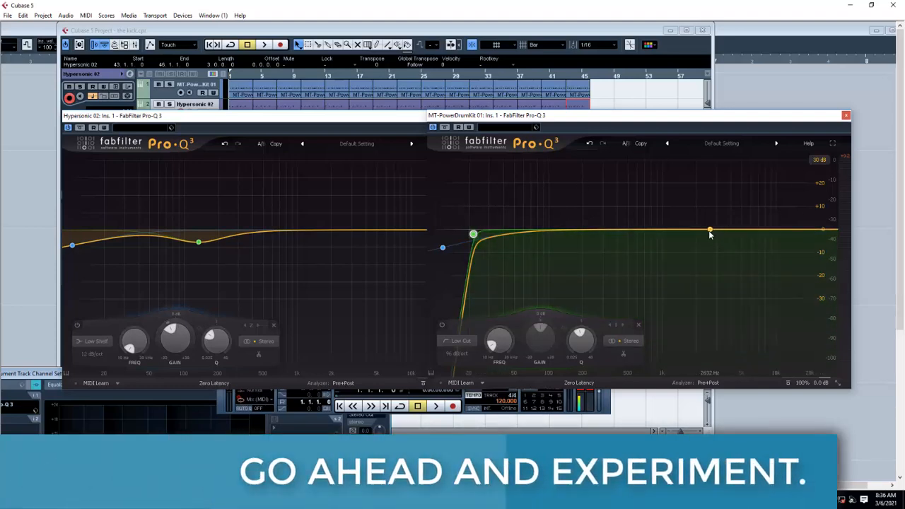
Step: Add a bell boost of about 4.3 dB near 2.4 kHz on the drum equalizer, adjusting it during playback
{"action": "left_click_drag", "start_coordinate": [708, 230], "coordinate": [684, 219]}
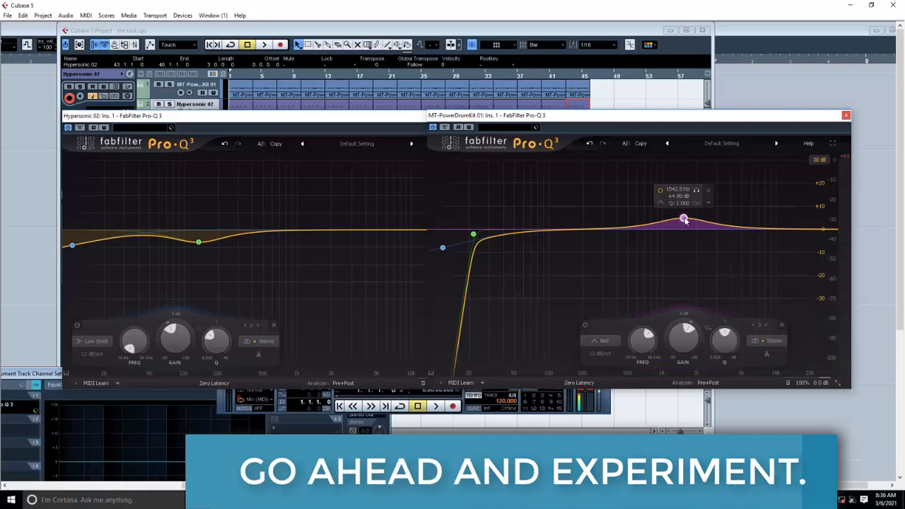
{"action": "key", "text": "space"}
{"action": "left_click_drag", "start_coordinate": [684, 219], "coordinate": [704, 221]}
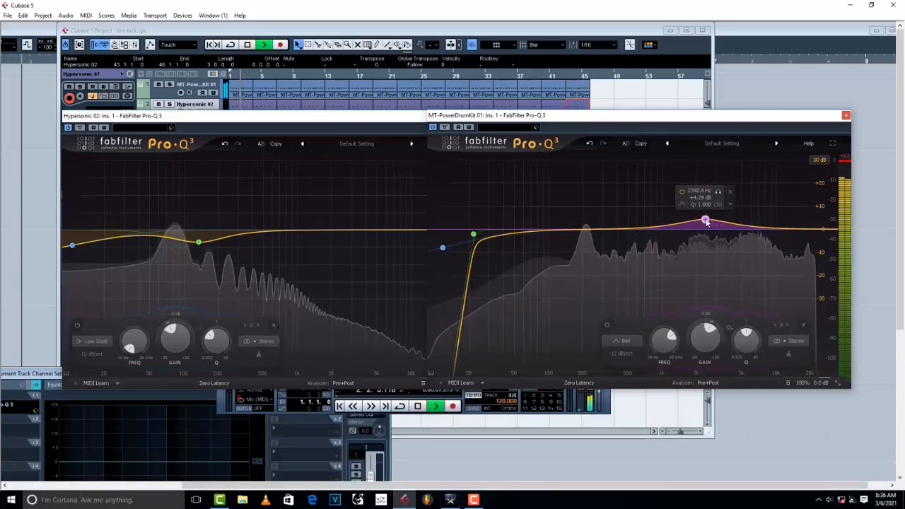
{"action": "key", "text": "space"}
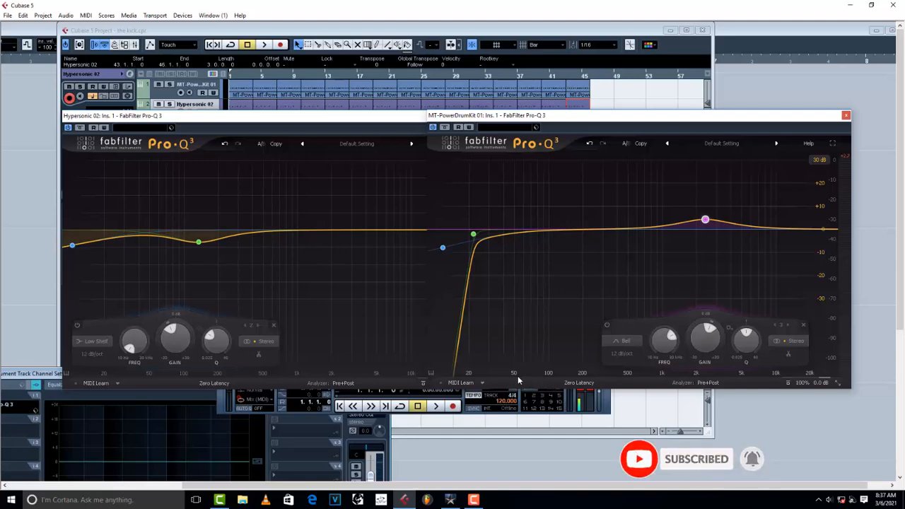
Step: Retune the bass equalizer's bell cut to about 117 Hz and -1.9 dB, applied to the Mid signal only, checking it with playback
{"action": "key", "text": "space"}
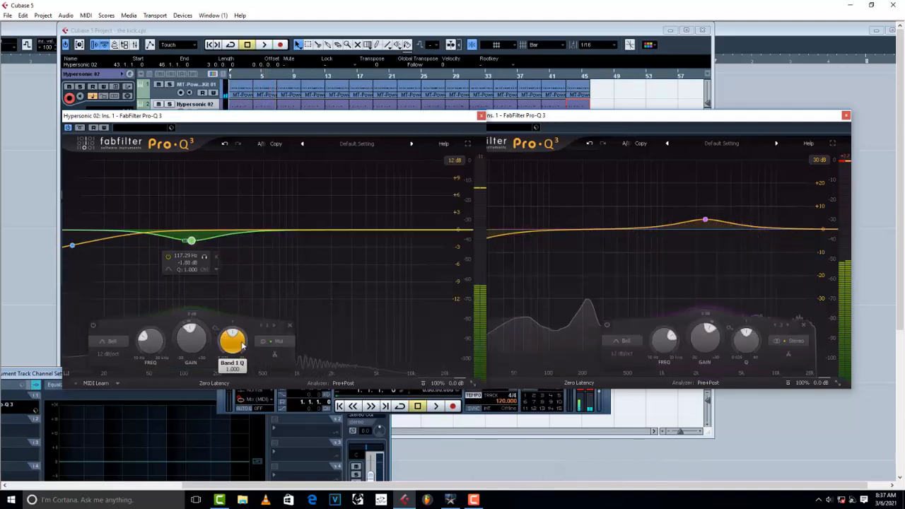
{"action": "mouse_move", "coordinate": [243, 346]}
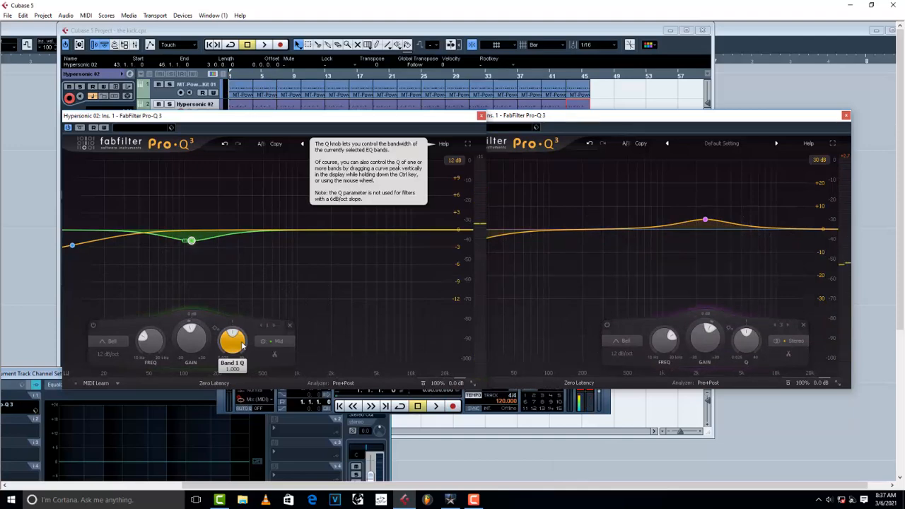
{"action": "left_click", "coordinate": [524, 246]}
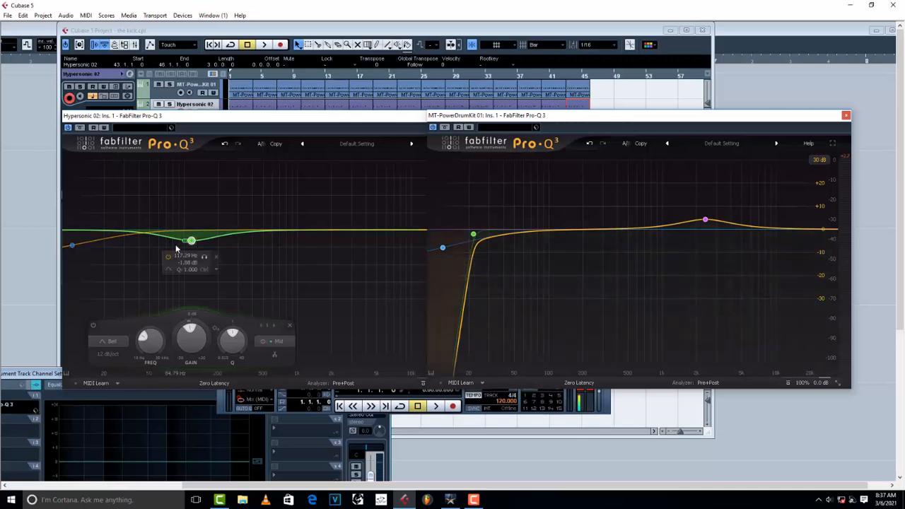
Step: Lower the drum equalizer's 2.4 kHz boost to about 2.7 dB and add a slight bell cut just below 100 Hz
{"action": "mouse_move", "coordinate": [705, 220]}
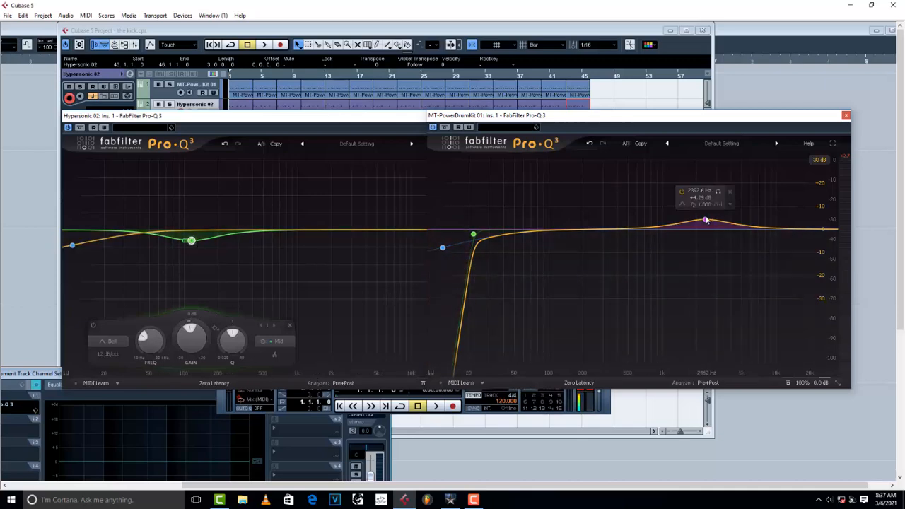
{"action": "left_click_drag", "start_coordinate": [704, 222], "coordinate": [705, 225]}
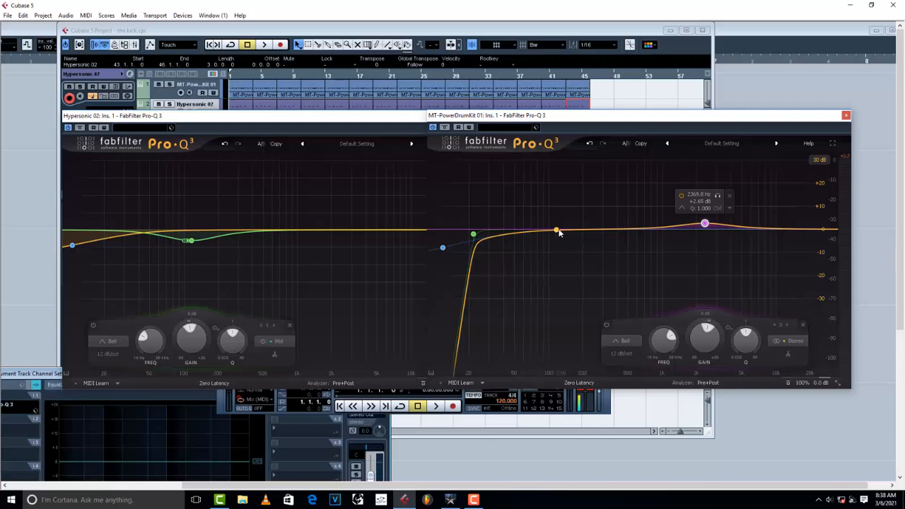
{"action": "left_click_drag", "start_coordinate": [558, 232], "coordinate": [538, 242]}
Step: Inspect the bass bell's frequency control and play the project with both equalizers active
{"action": "mouse_move", "coordinate": [189, 244]}
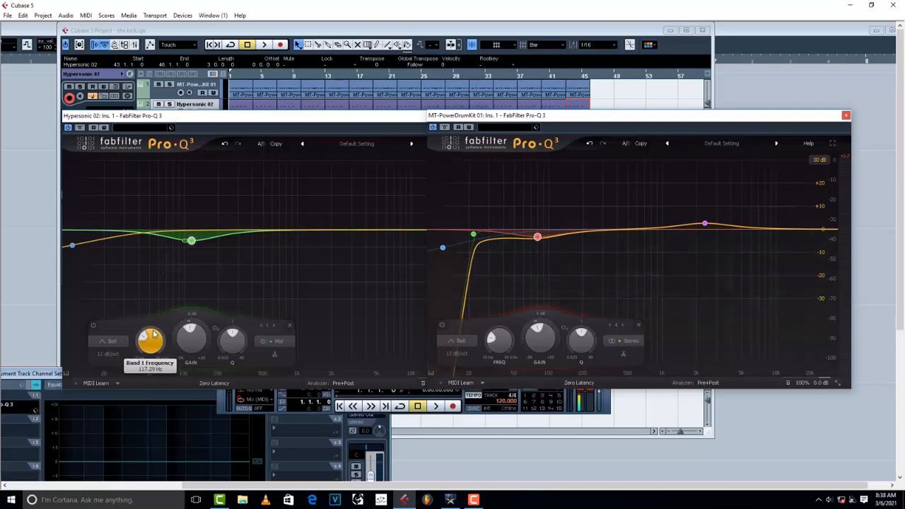
{"action": "mouse_move", "coordinate": [152, 333]}
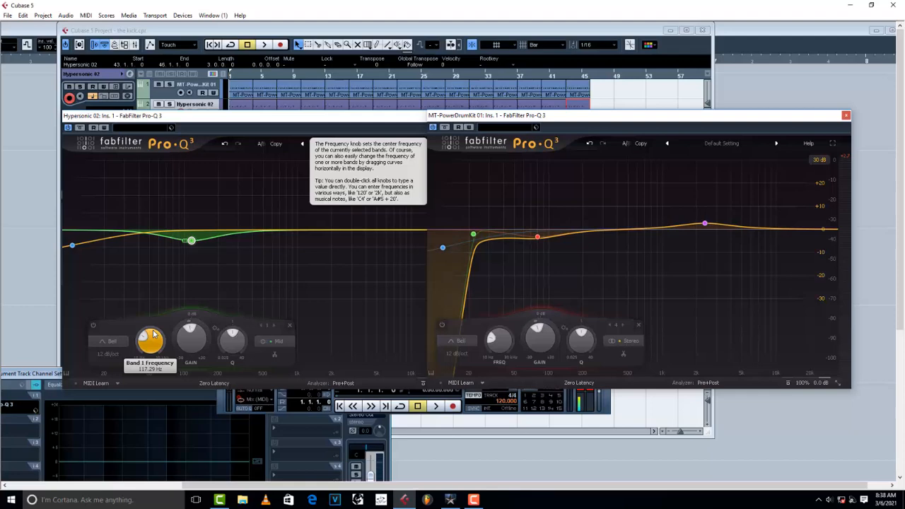
{"action": "key", "text": "space"}
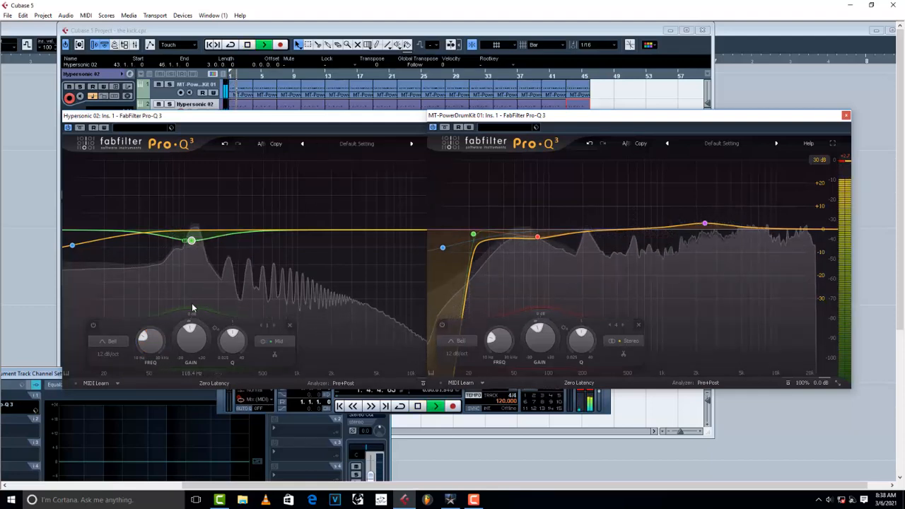
{"action": "key", "text": "space"}
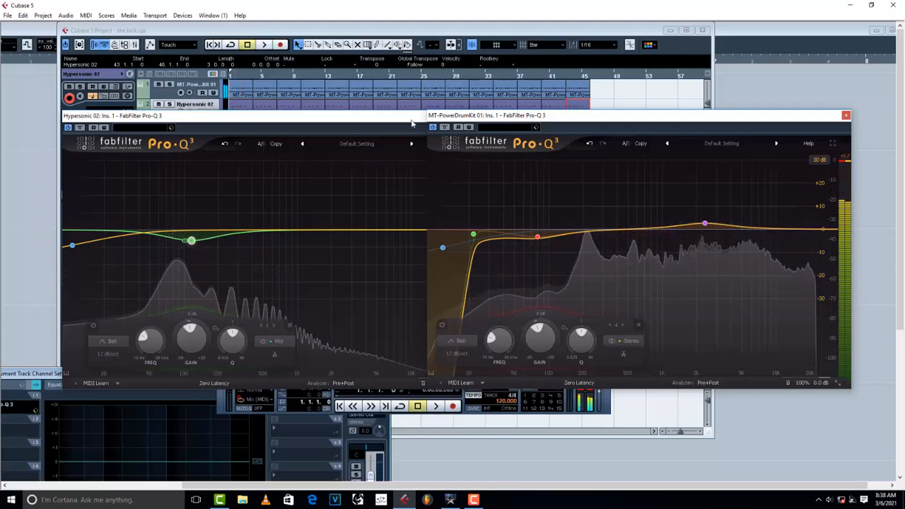
Step: Compare the mix before and after equalization by bypassing and re-enabling both Pro-Q 3 instances and playing each version
{"action": "left_click", "coordinate": [76, 134]}
{"action": "key", "text": "space"}
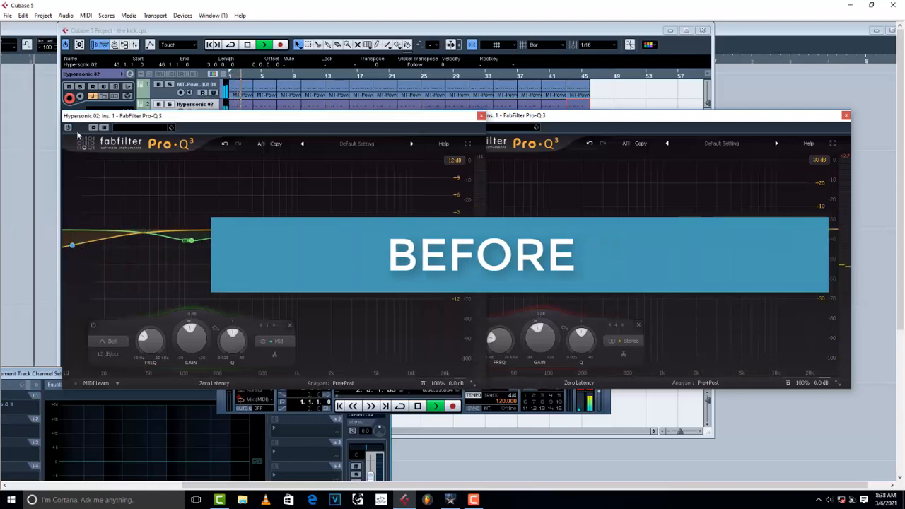
{"action": "key", "text": "space"}
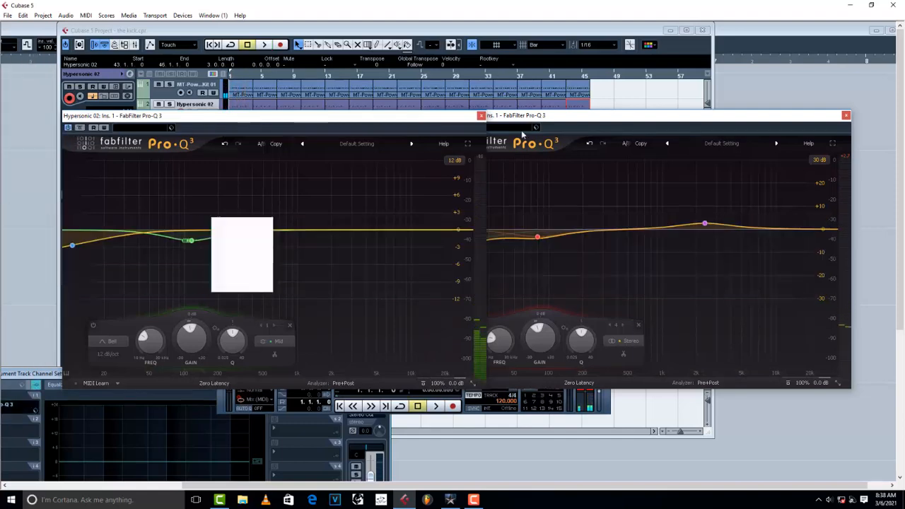
{"action": "left_click", "coordinate": [503, 140]}
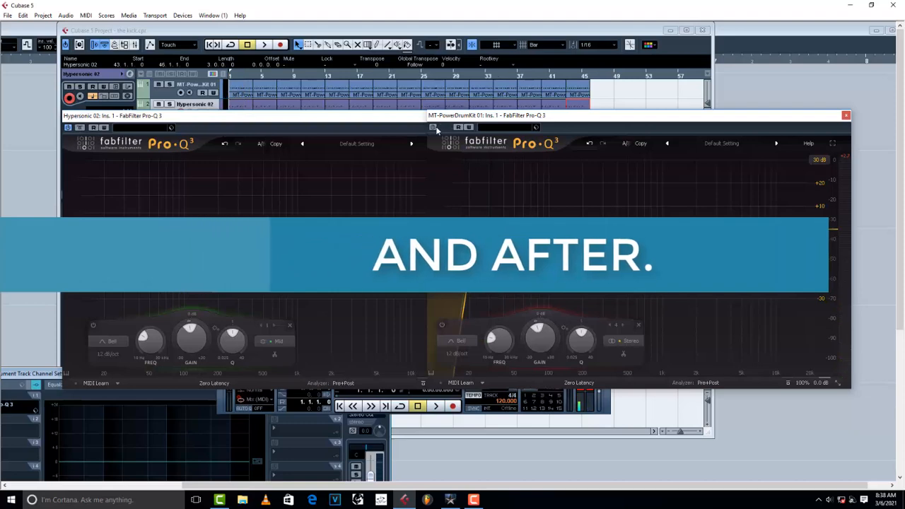
{"action": "key", "text": "space"}
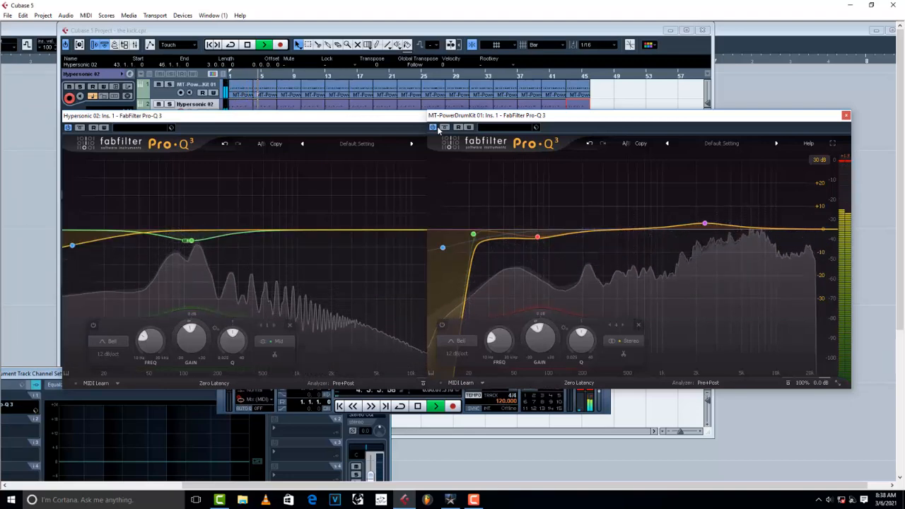
{"action": "key", "text": "space"}
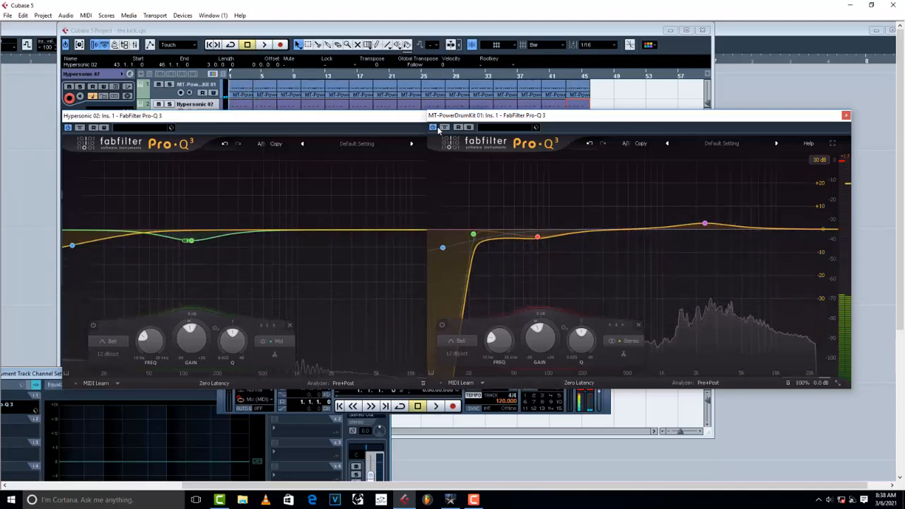